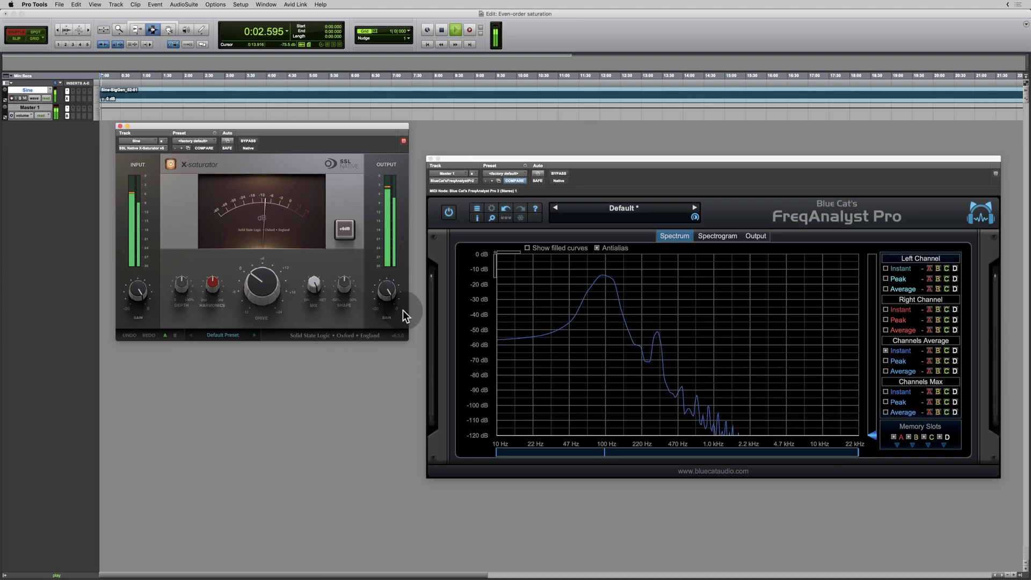
Step: Examine the saturated sine's fundamental and harmonic peaks in the spectrum, and stop playback
left_click(605, 279)
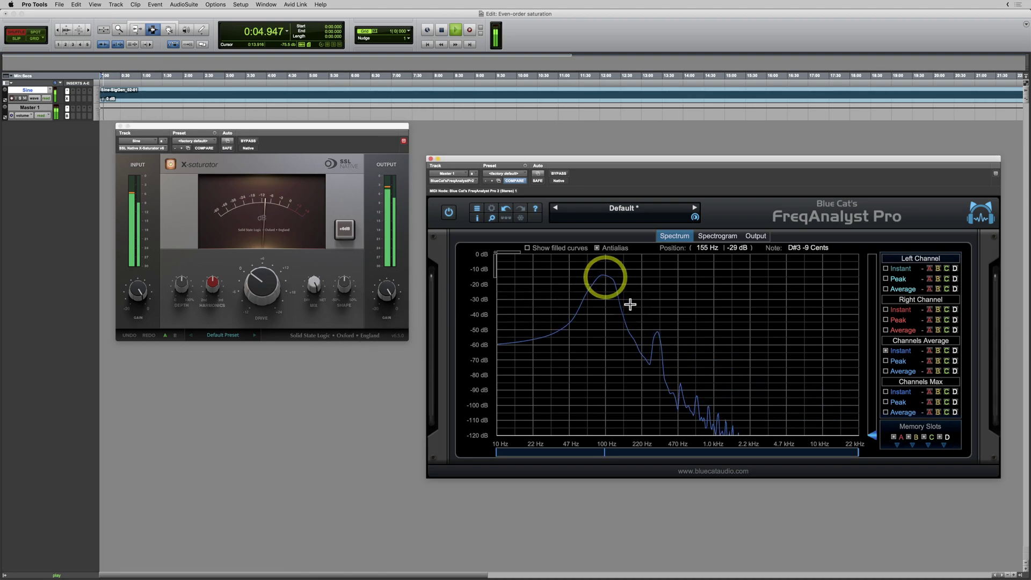
left_click(657, 332)
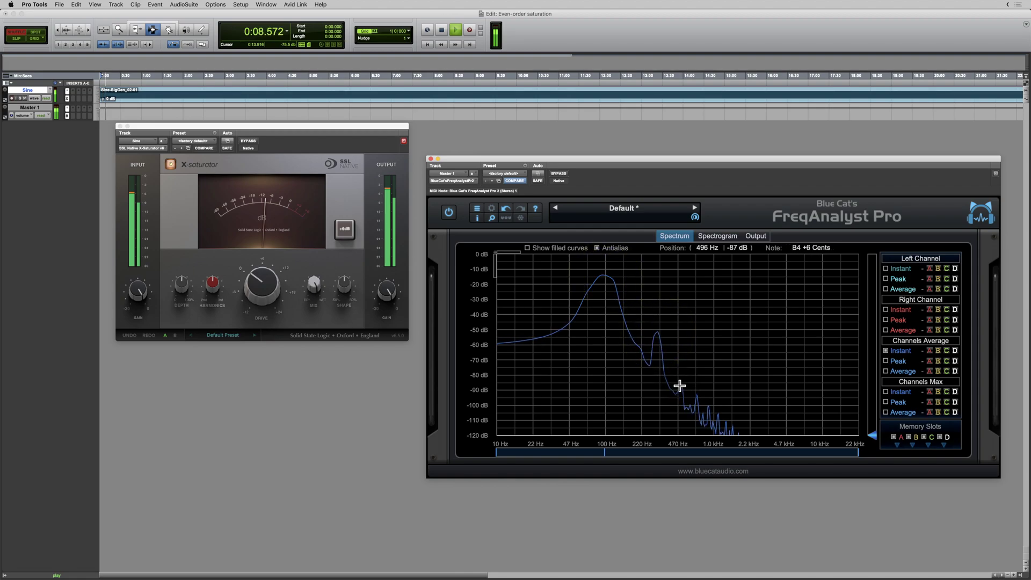
left_click(681, 385)
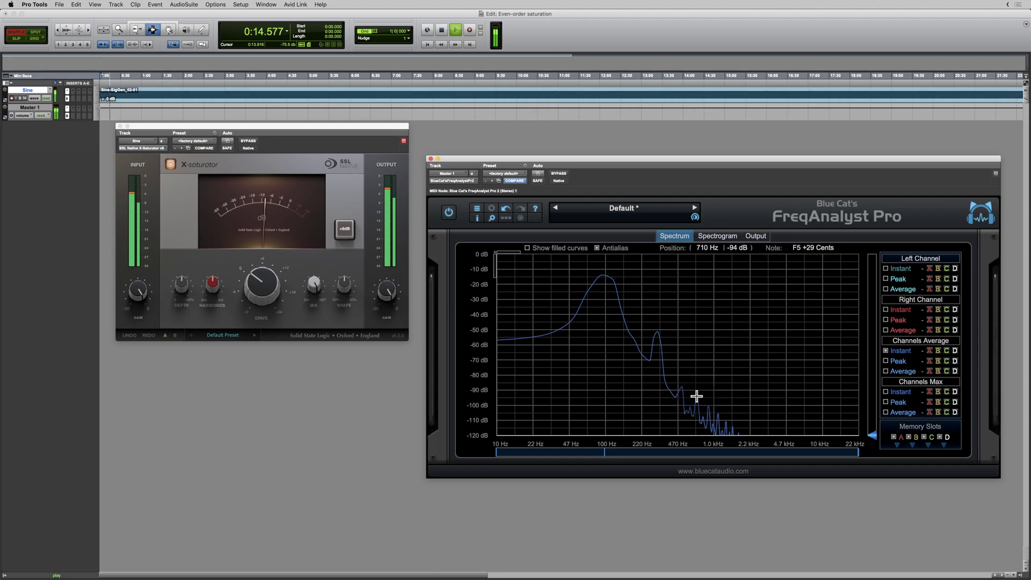
key("space")
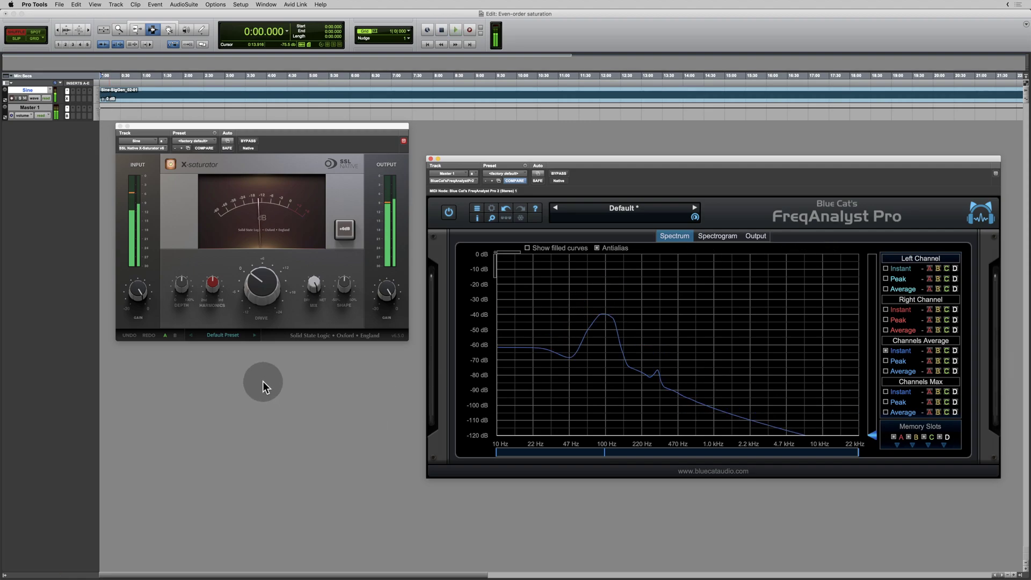
Step: Set the X-Saturator's Depth to 100.0% and raise its Drive slightly
left_click(179, 308)
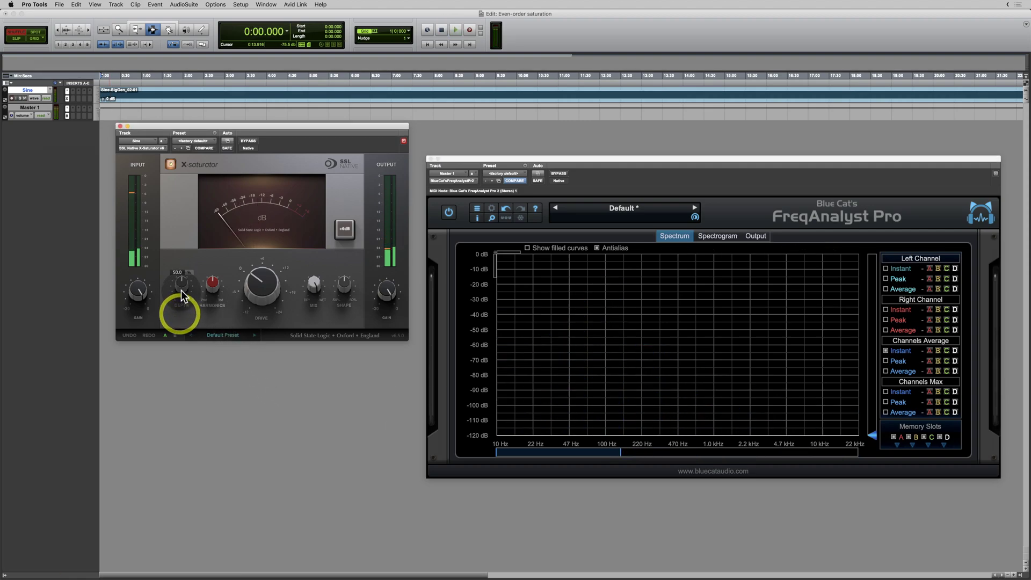
left_click_drag(180, 293, 180, 224)
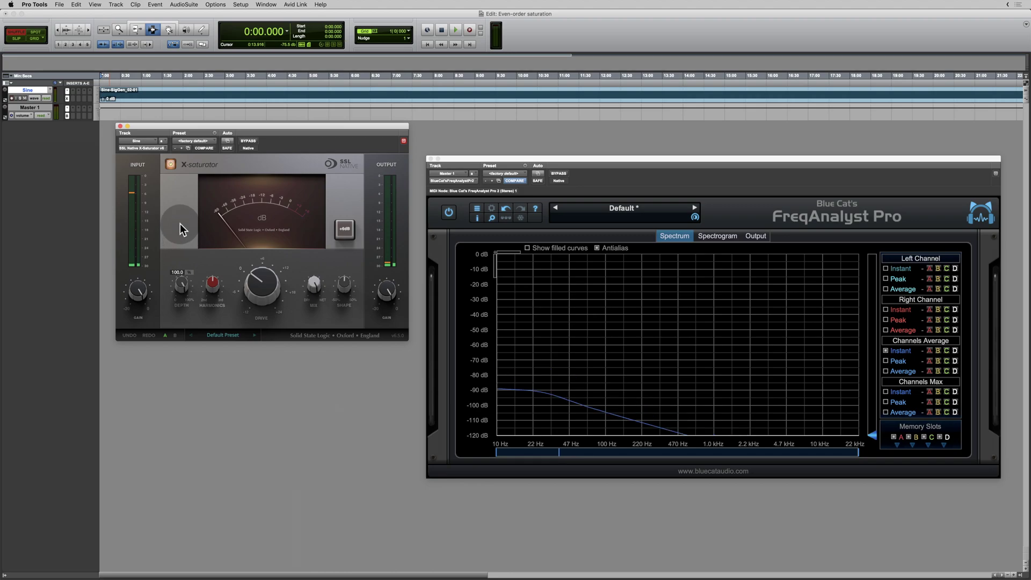
left_click(258, 278)
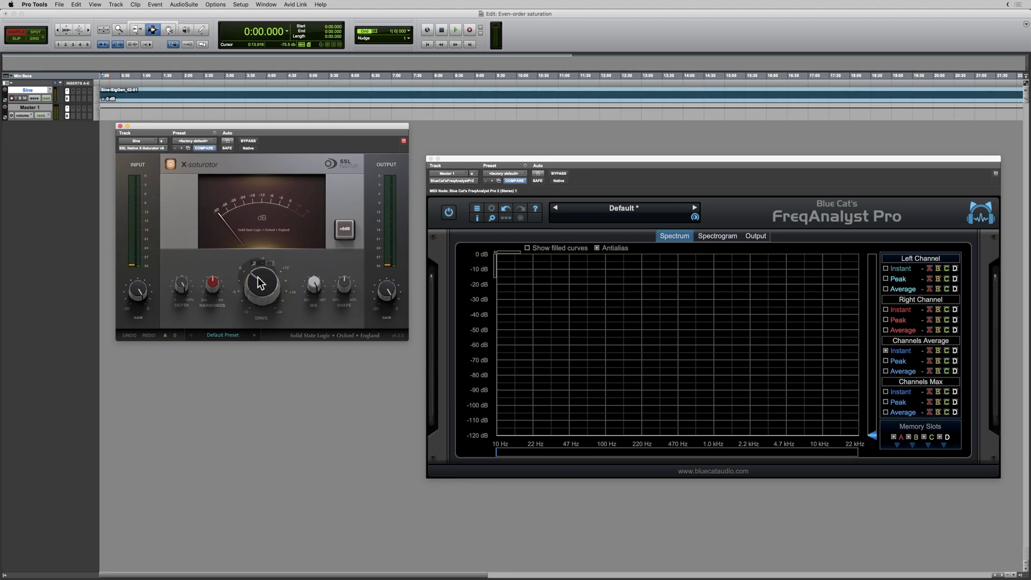
Step: Turn the X-Saturator's Harmonics fully to the odd-order end and play the sine to inspect the resulting spectrum peaks
left_click(214, 313)
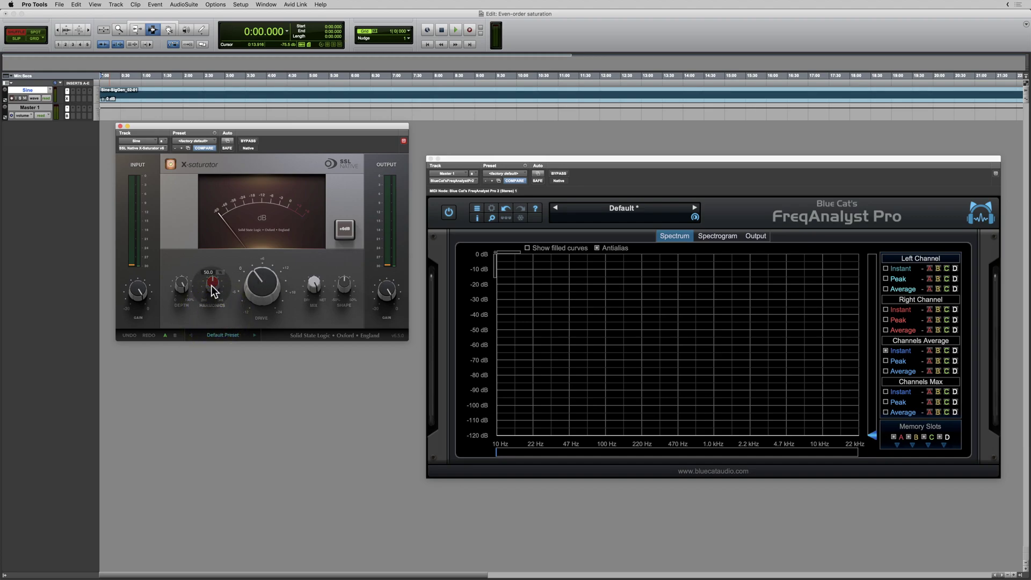
left_click(219, 213)
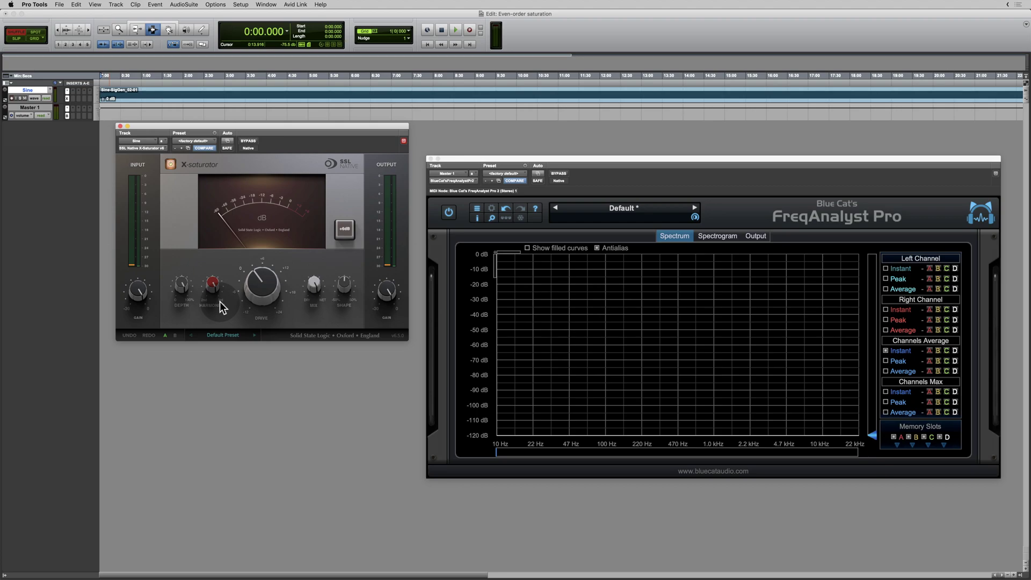
key("space")
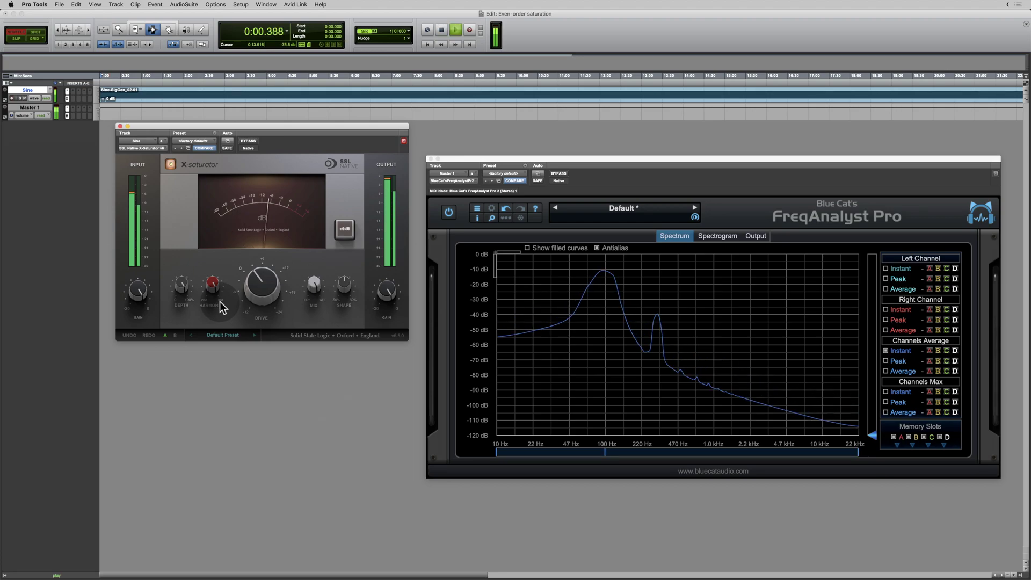
left_click(605, 271)
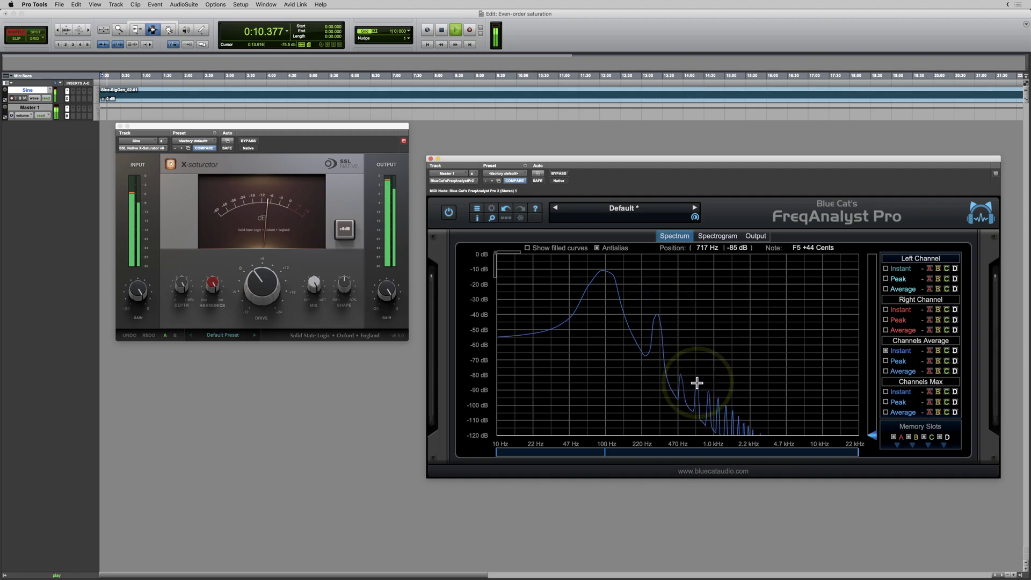
key("space")
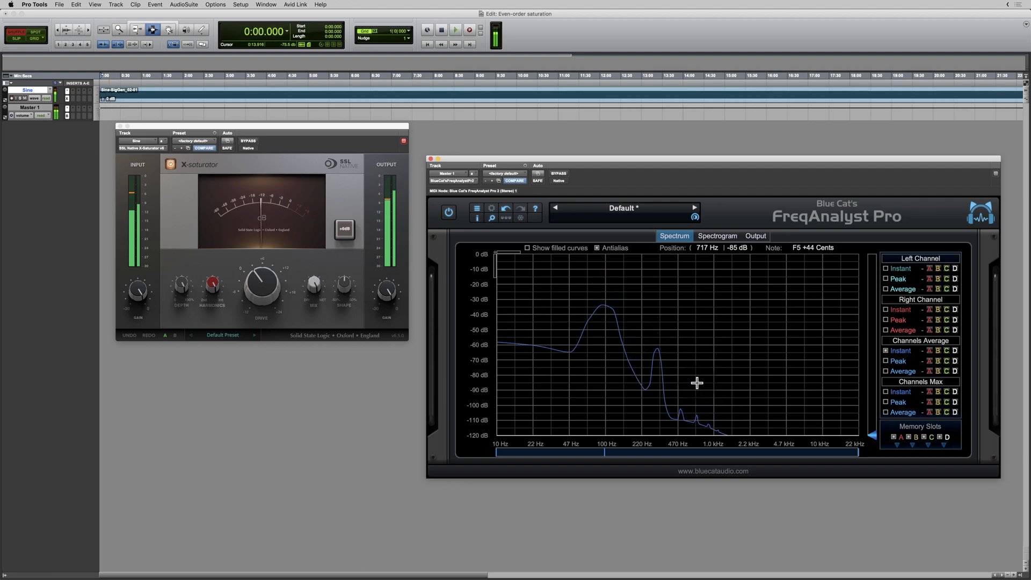
Step: Turn the X-Saturator's Harmonics fully to the even-order end and start playback of the sine
left_click(213, 287)
left_click_drag(213, 286, 261, 440)
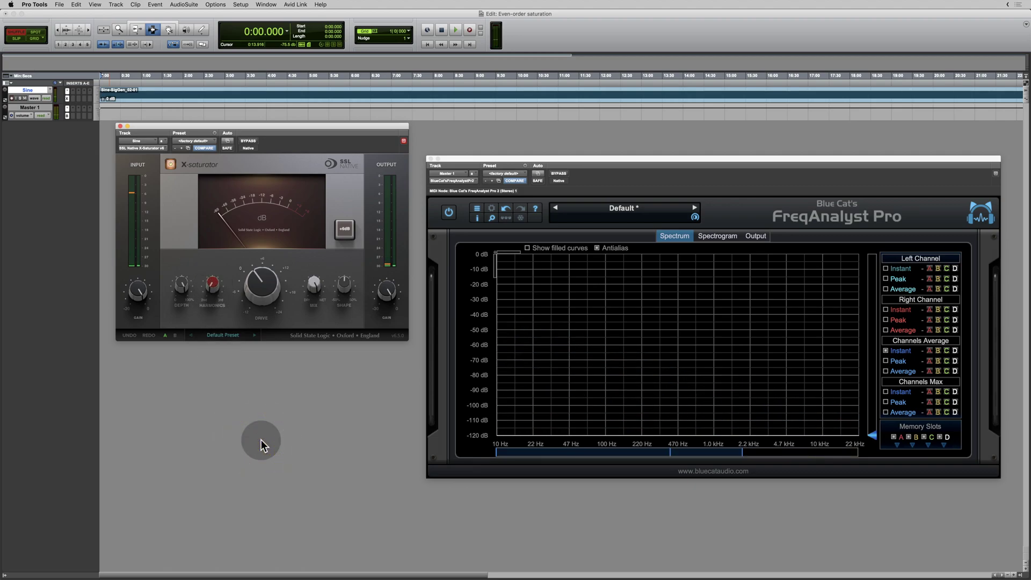
key("space")
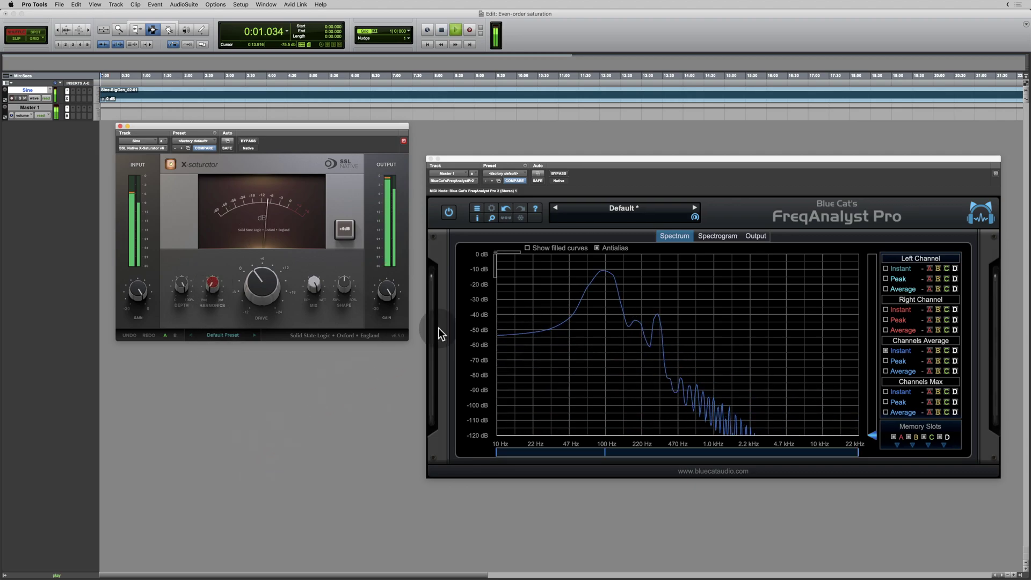
Step: Examine the fundamental and each even and odd harmonic peak in the spectrum, and stop playback
left_click(605, 272)
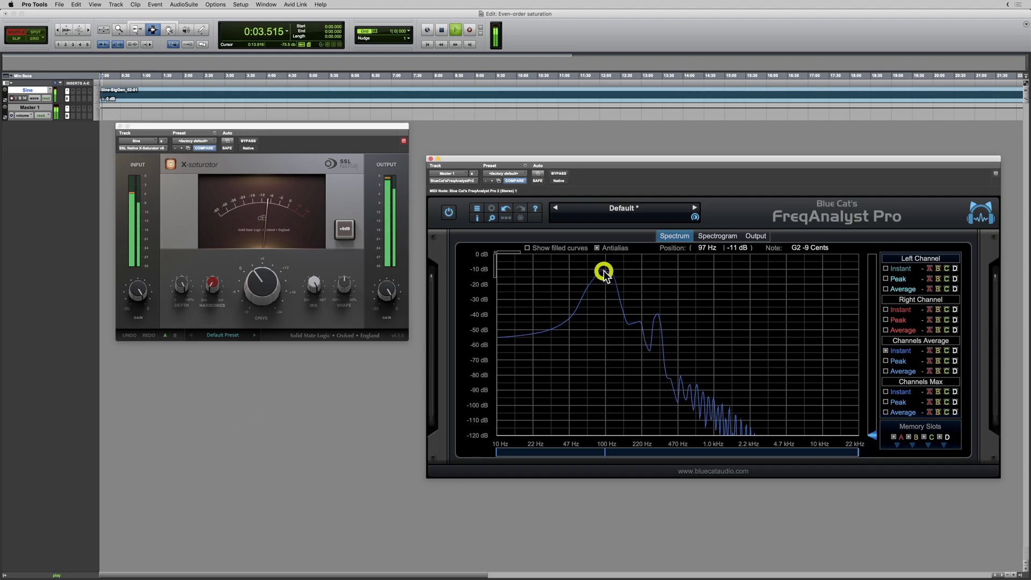
left_click(657, 315)
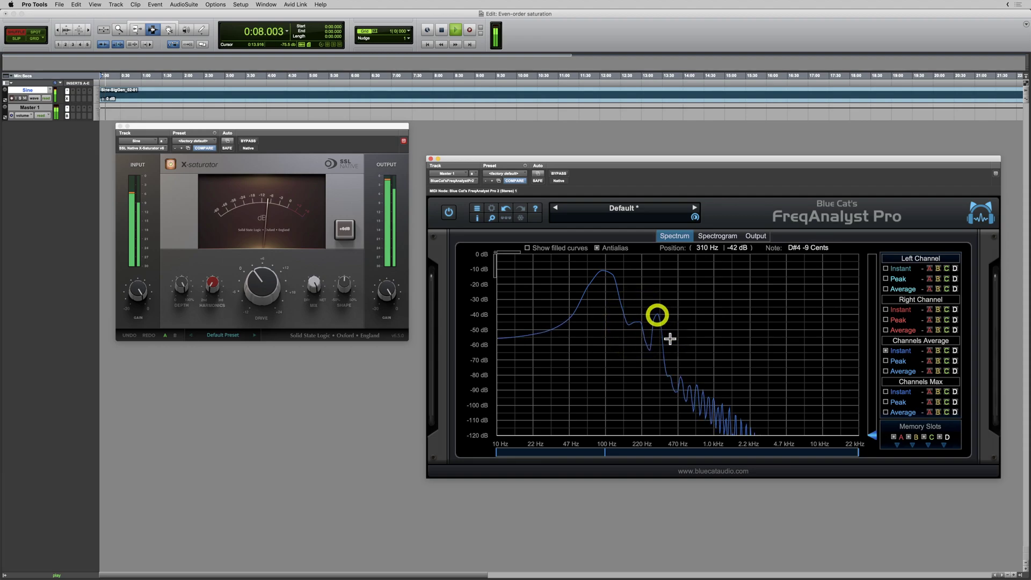
left_click(671, 379)
left_click(680, 377)
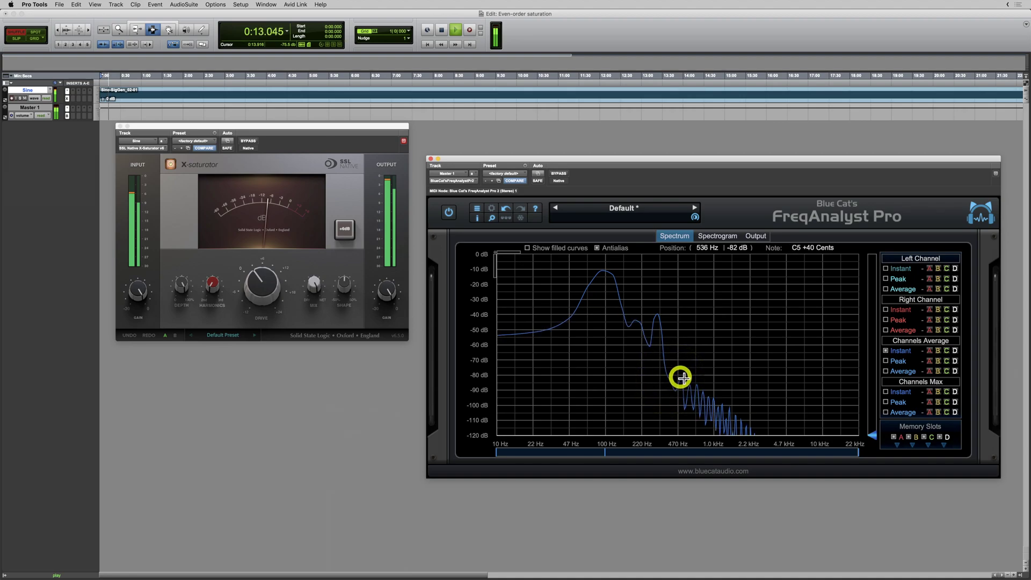
left_click(689, 384)
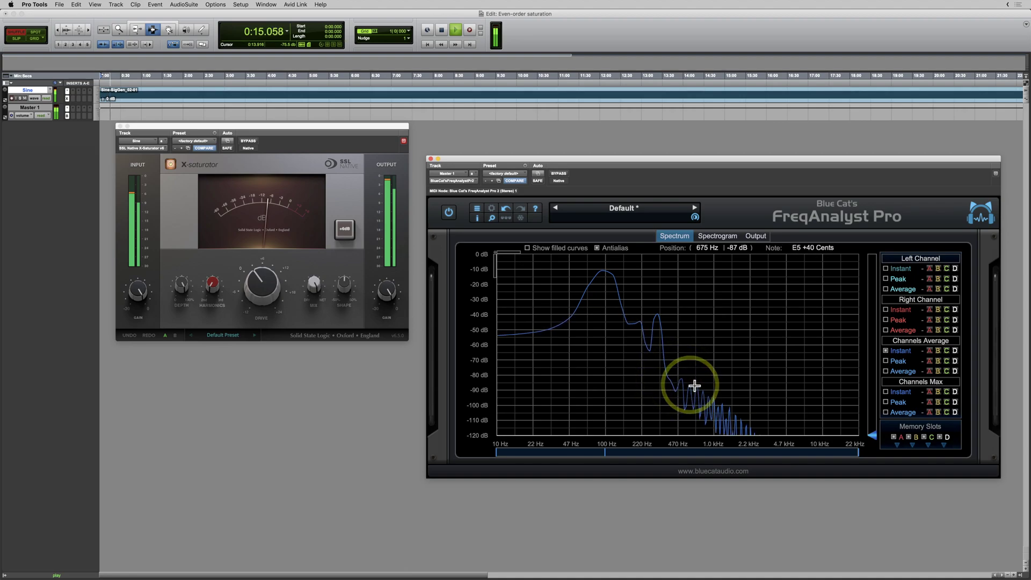
left_click(697, 385)
left_click(703, 391)
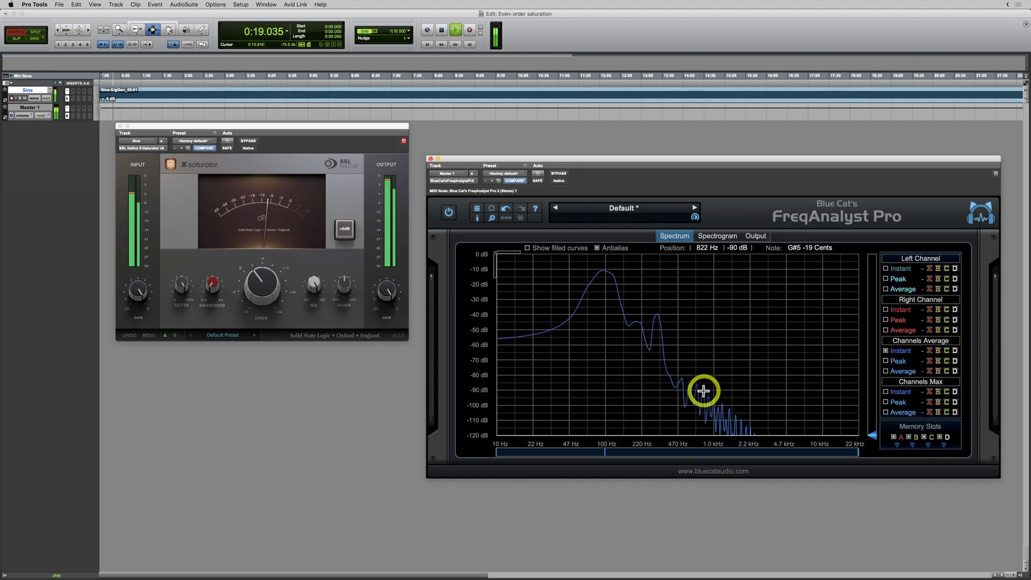
left_click(399, 388)
key("space")
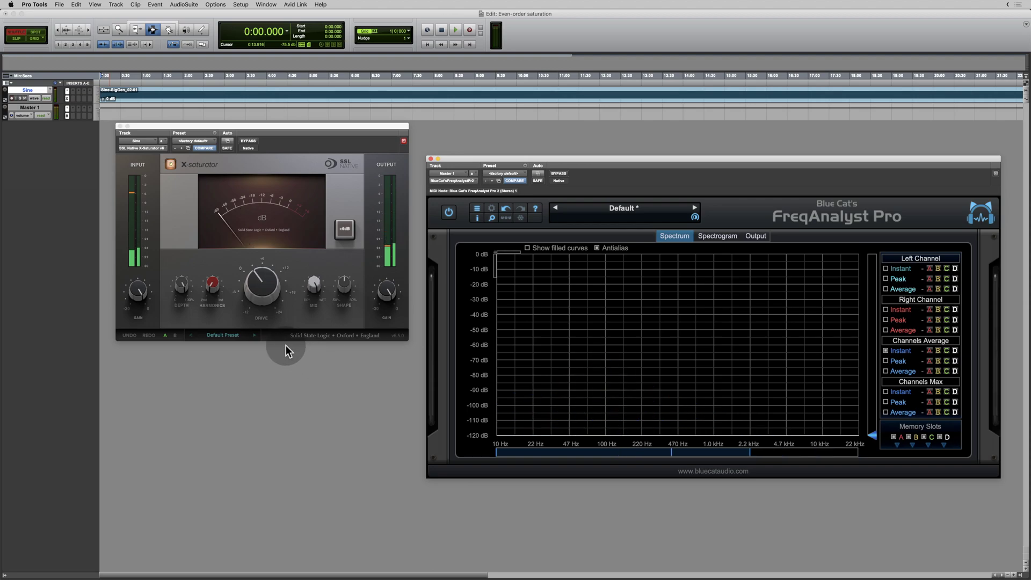
left_click(220, 301)
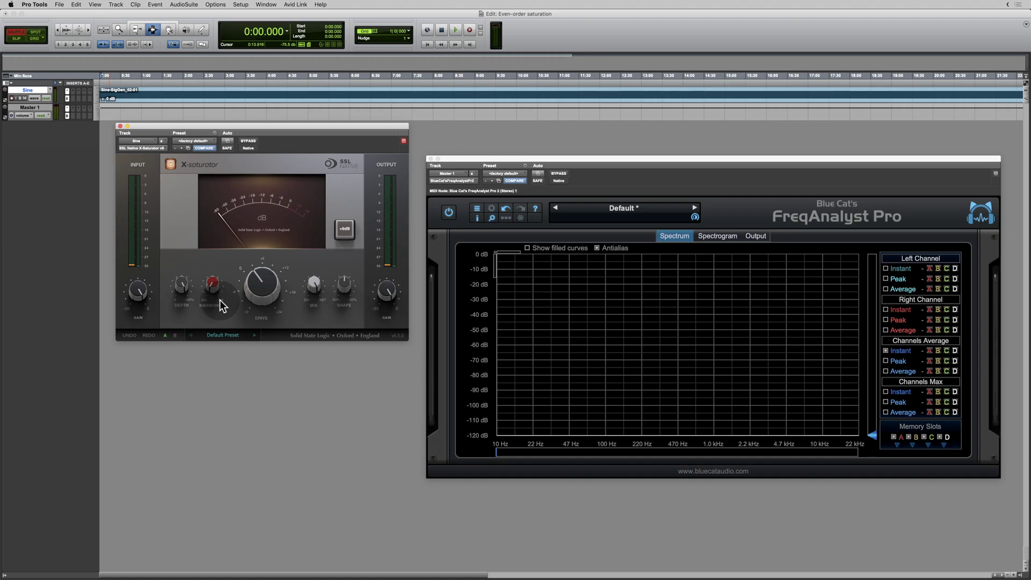
left_click(204, 301)
Step: Duplicate the Sine track once with its playlists, automation, inserts, sends and group assignments
right_click(25, 88)
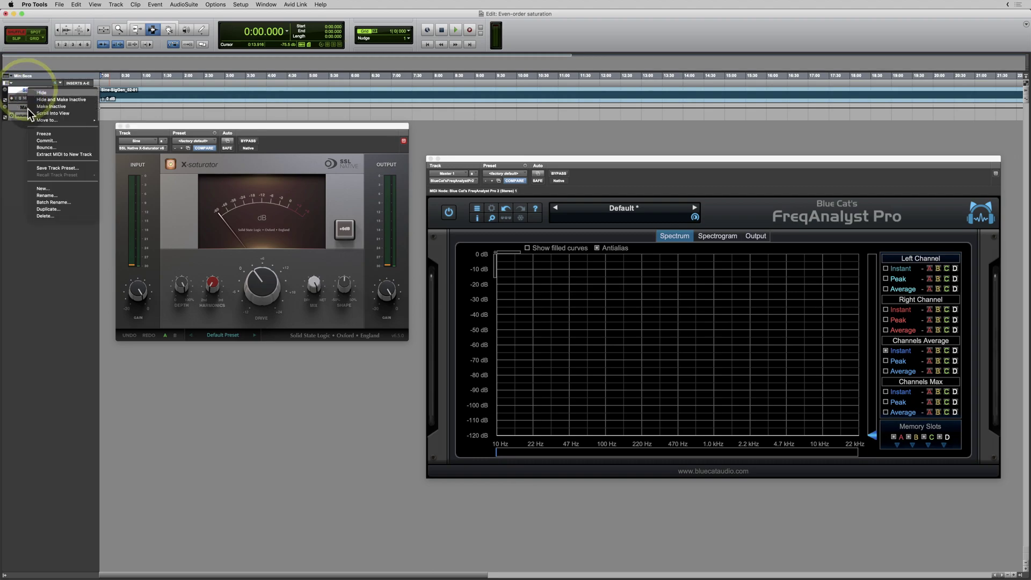
left_click(59, 208)
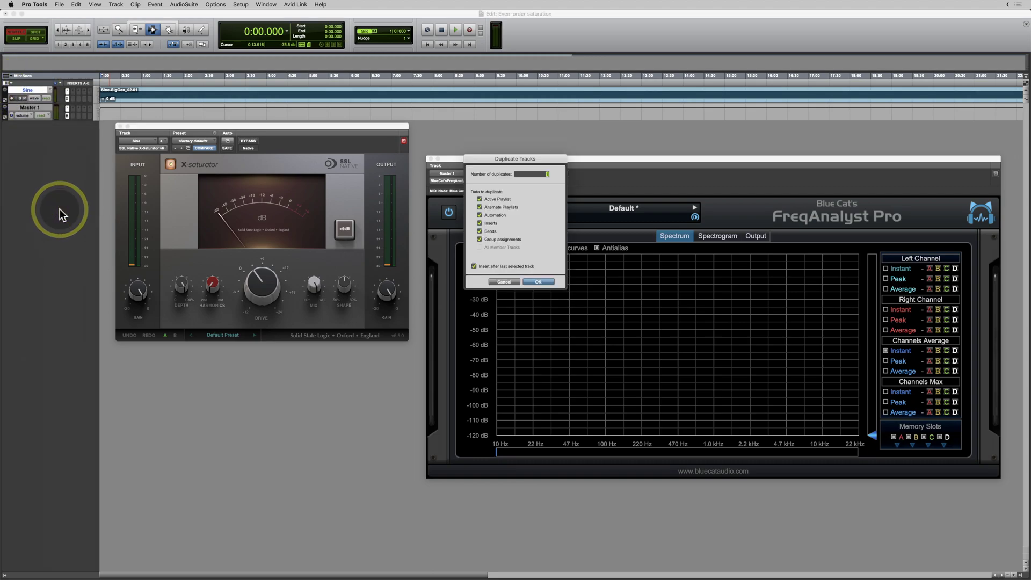
key("Return")
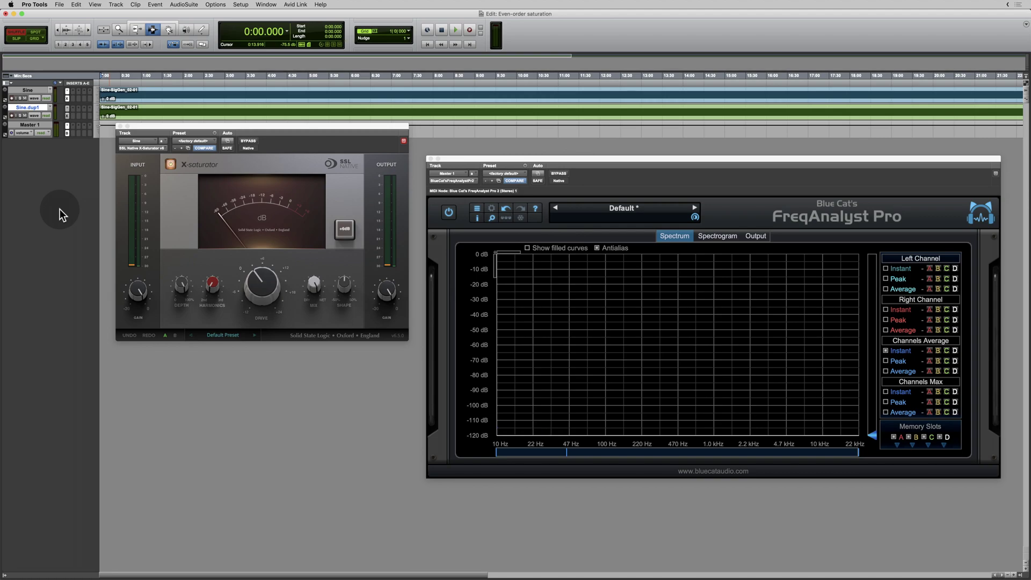
Step: Rename the original Sine track to Even and its duplicate to Minus Odd
double_click(31, 89)
type("Even")
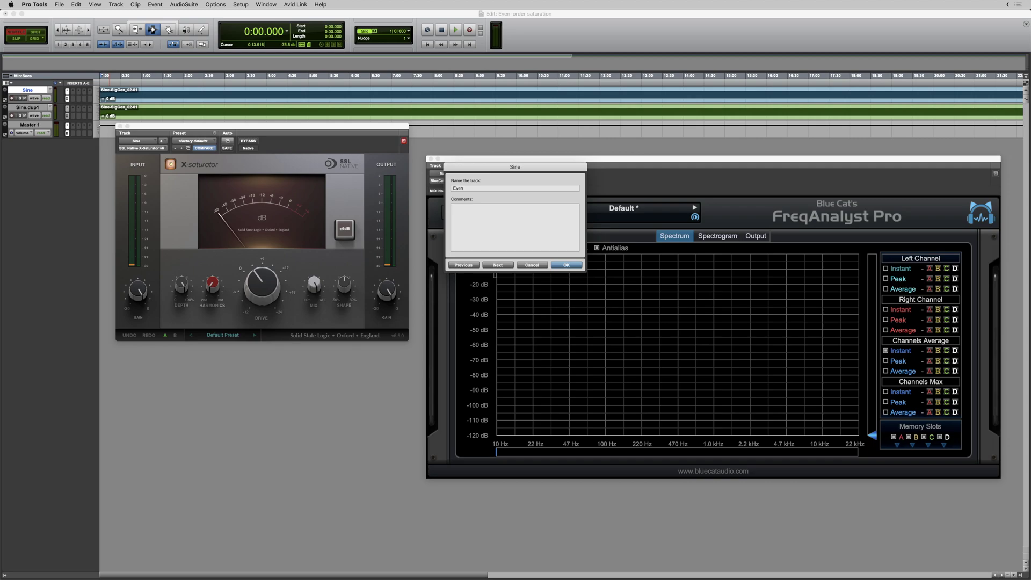
key("Return")
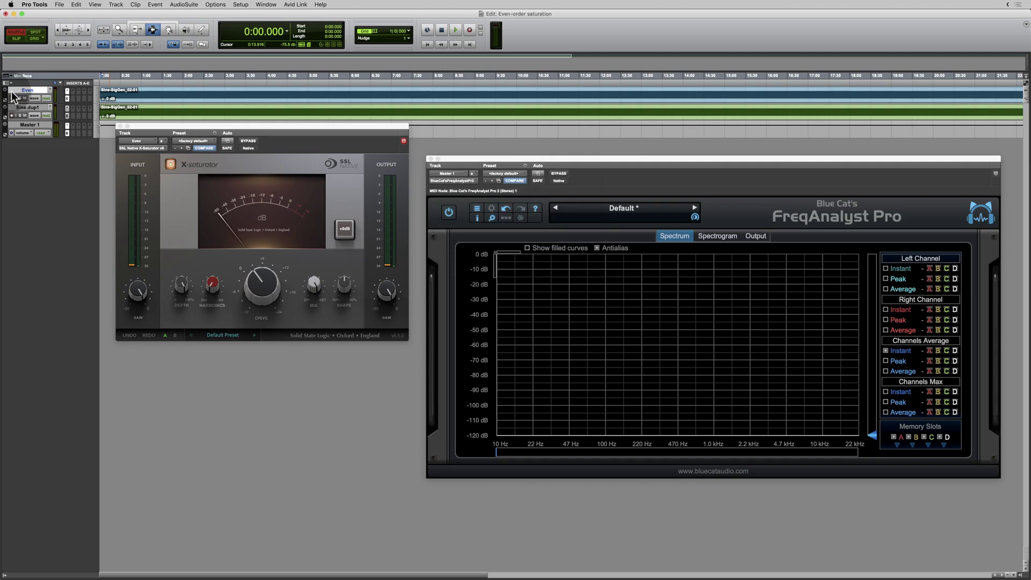
double_click(31, 106)
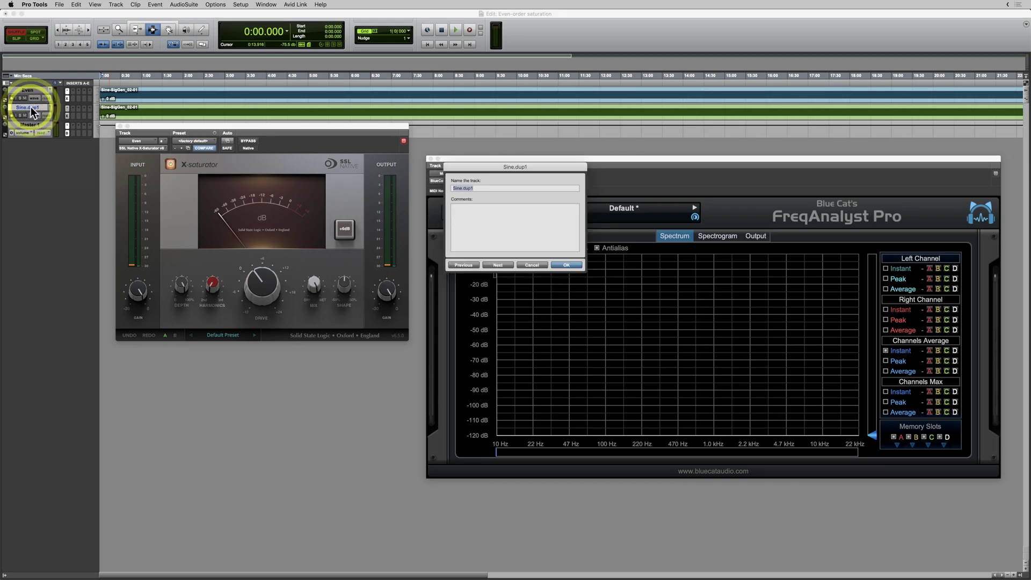
type("Minus Odd")
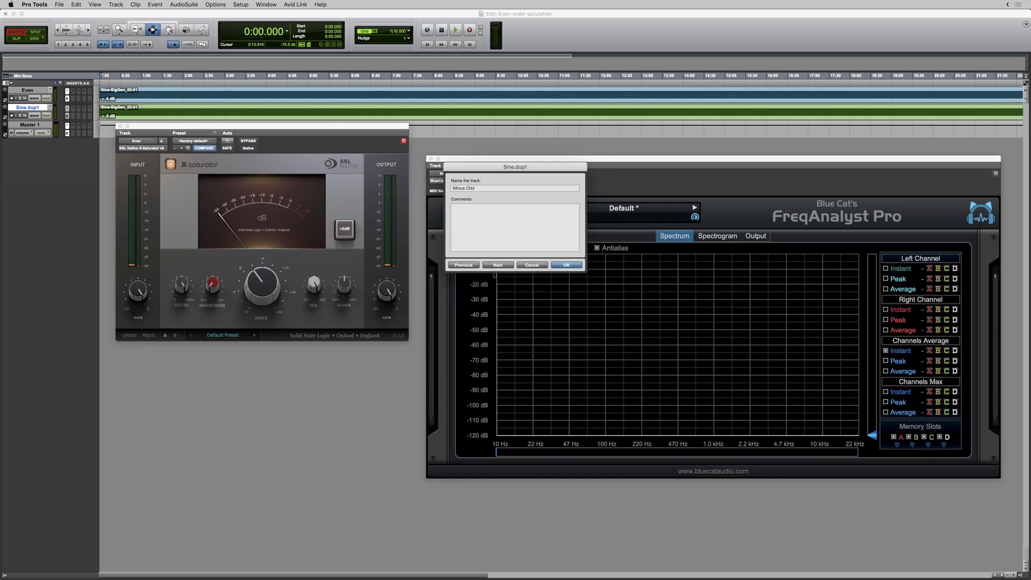
key("Return")
Step: Keep the Even track's X-Saturator window open and place the Minus Odd track's X-Saturator window directly beneath it, also kept open
left_click(75, 82)
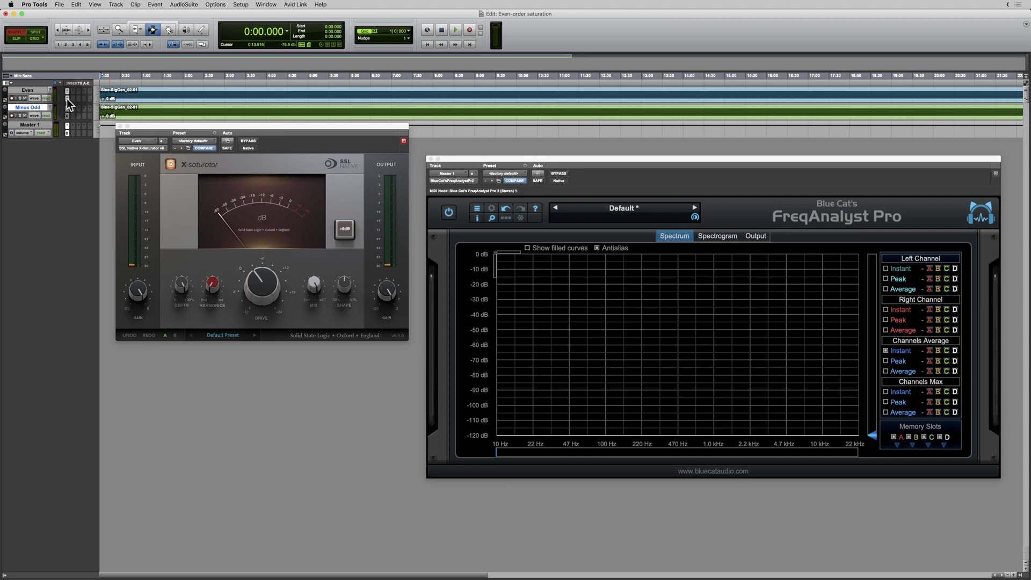
left_click(66, 98)
left_click(67, 99)
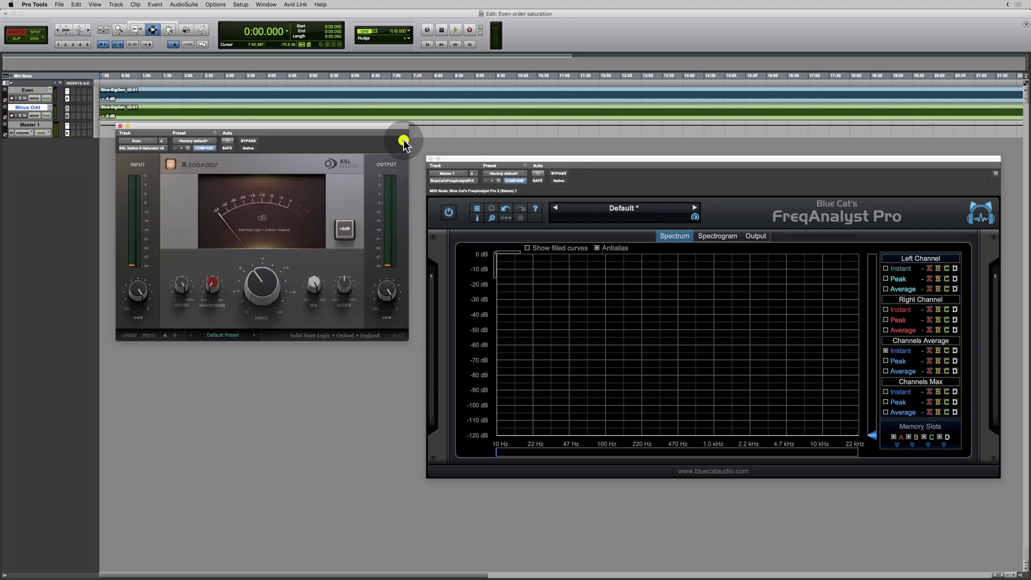
left_click(67, 116)
left_click_drag(248, 124, 264, 351)
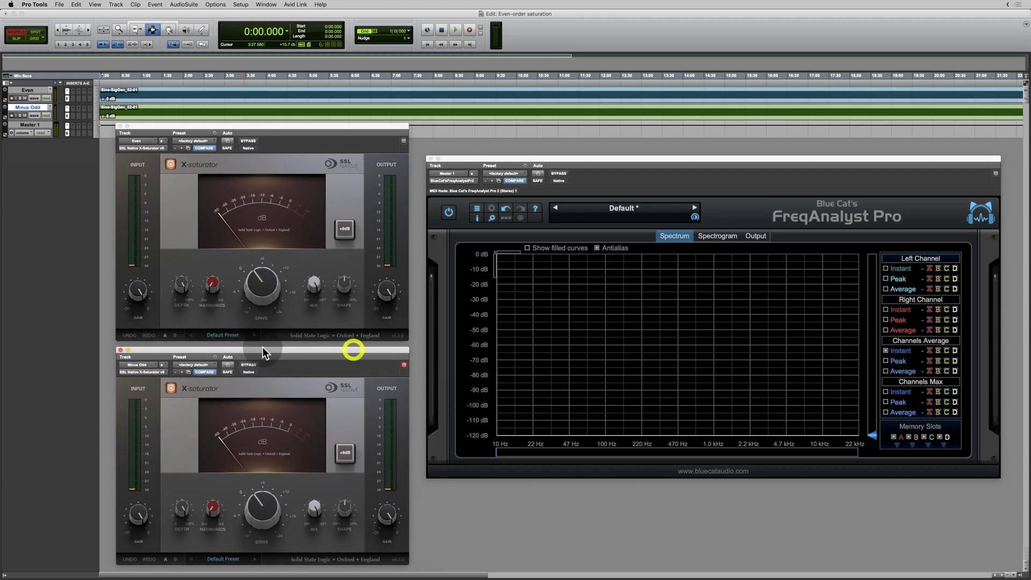
left_click(404, 365)
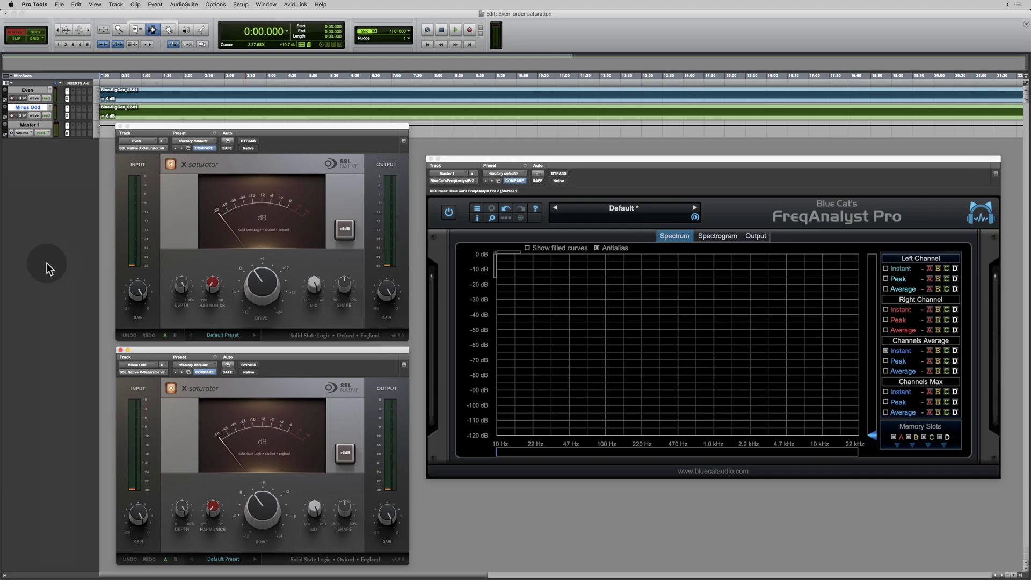
Step: Turn Harmonics on the Minus Odd track's X-Saturator fully to the odd-order end
left_click(25, 90)
left_click(204, 304)
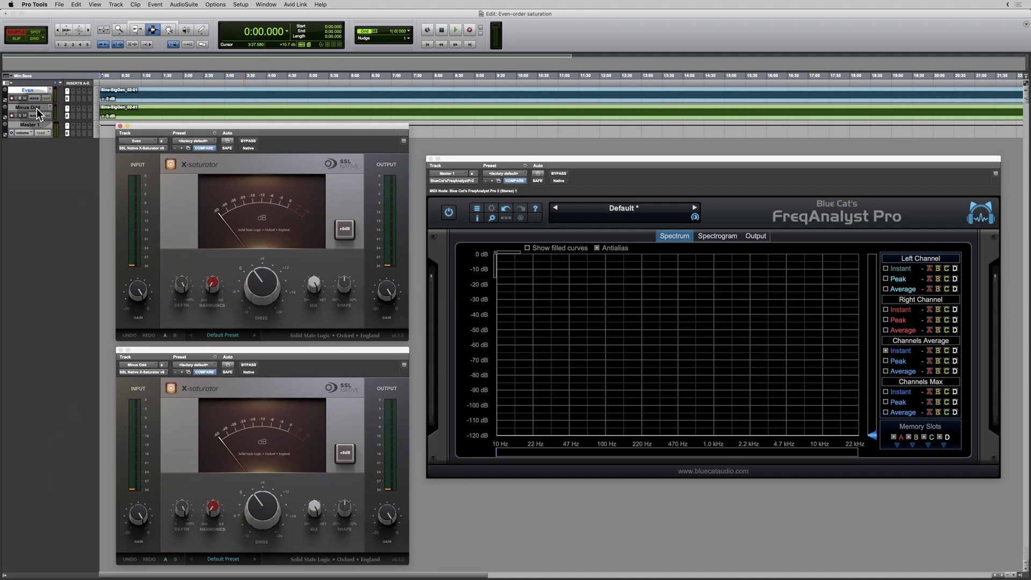
left_click(33, 109)
left_click(214, 507)
left_click(227, 383)
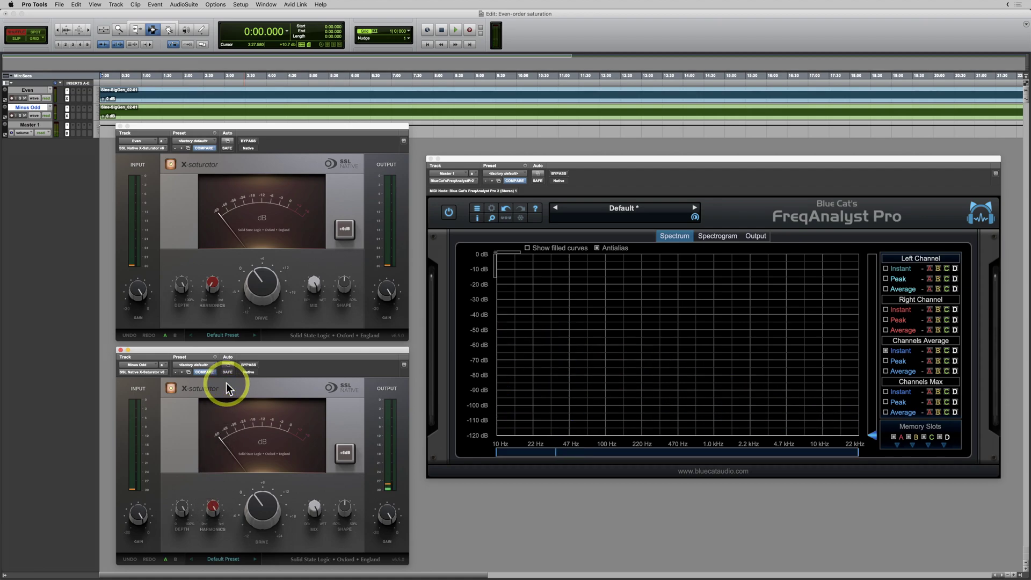
Step: Insert the mono Trim plug-in after X-Saturator on the Minus Odd track and place its window beneath the FreqAnalyst Pro window
left_click(72, 107)
mouse_move(96, 109)
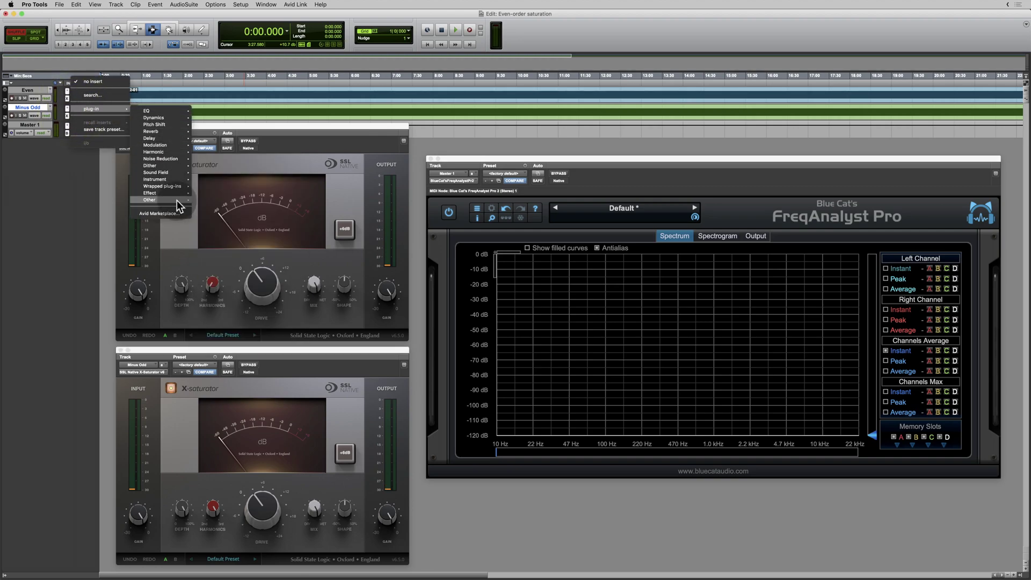
mouse_move(178, 202)
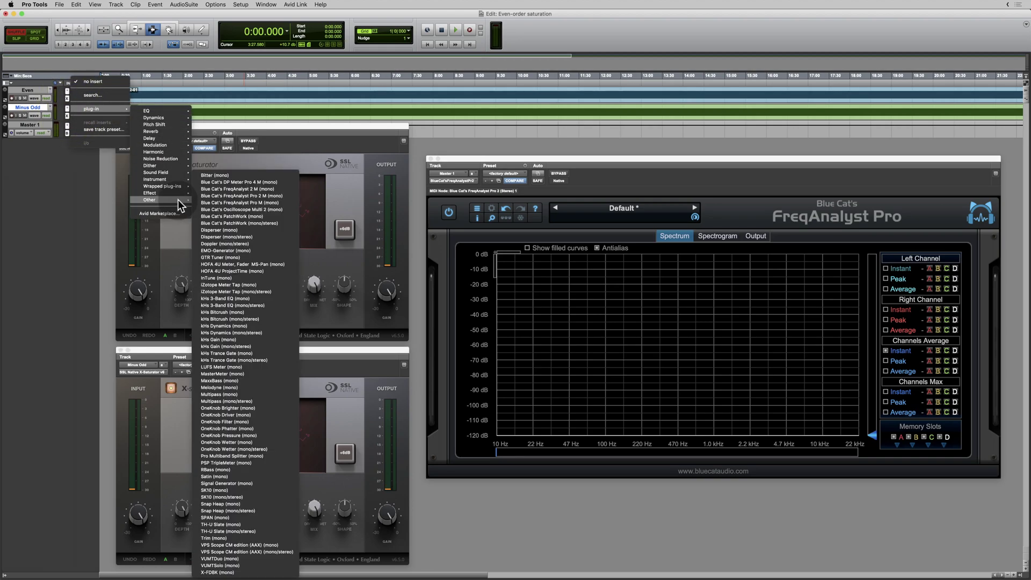
left_click(226, 538)
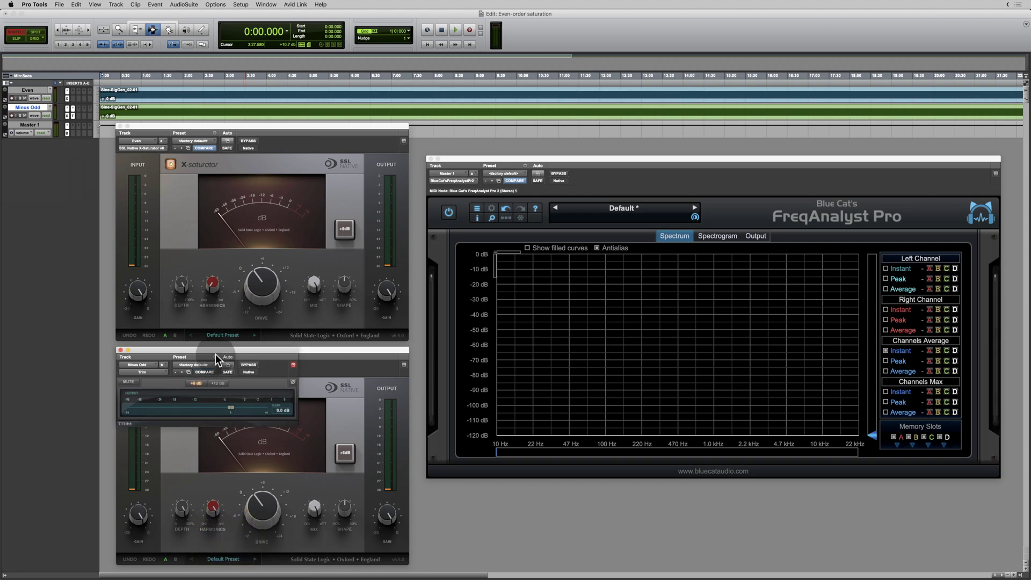
left_click_drag(215, 350, 562, 491)
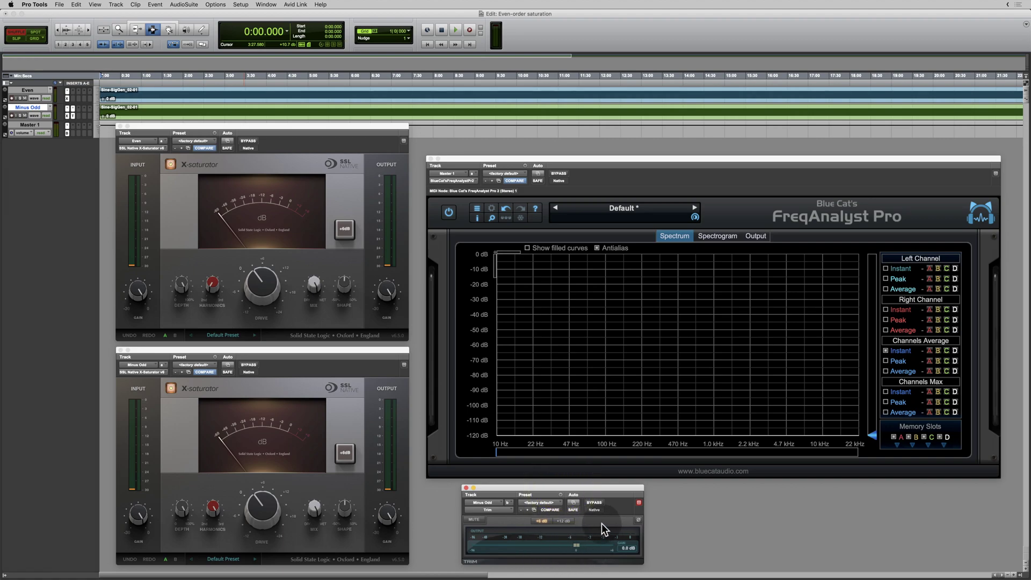
Step: Invert the polarity in the Minus Odd track's Trim plug-in and close the Trim window
left_click(638, 520)
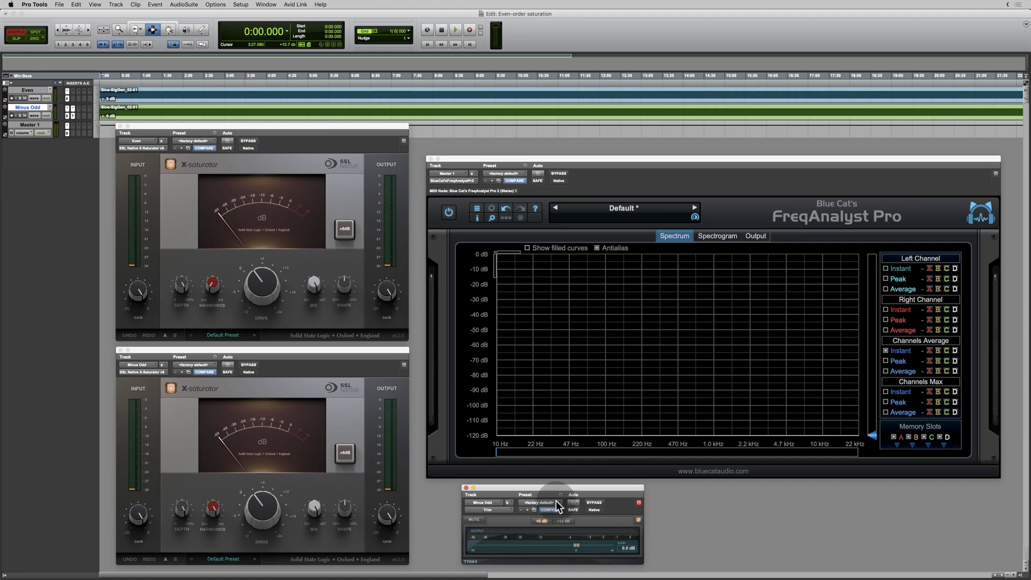
left_click(31, 109)
left_click(27, 90)
left_click(468, 490)
left_click(467, 489)
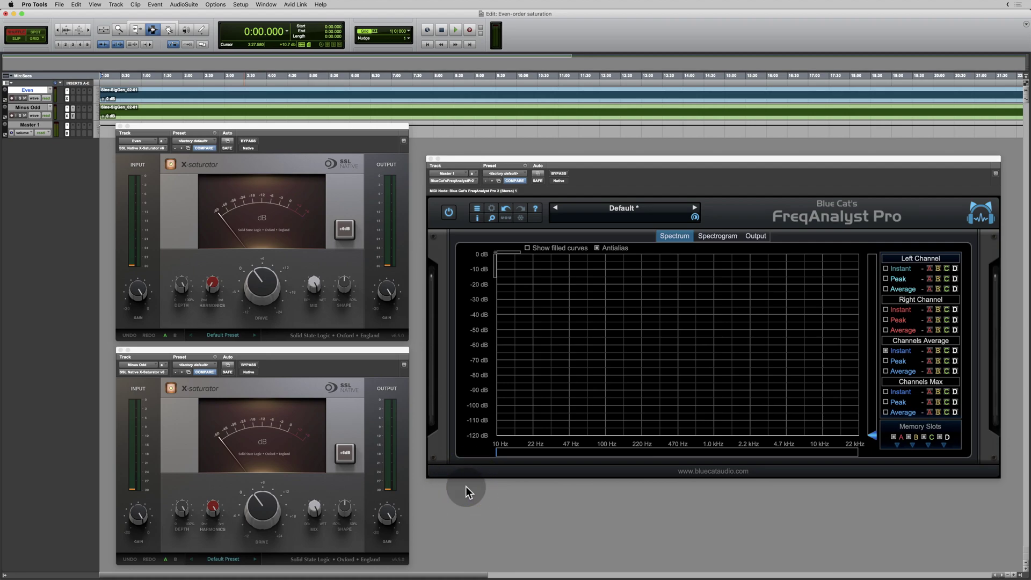
Step: Play the session and examine the fundamental and harmonic peaks of the combined Even and Minus Odd tracks in FreqAnalyst Pro
key("space")
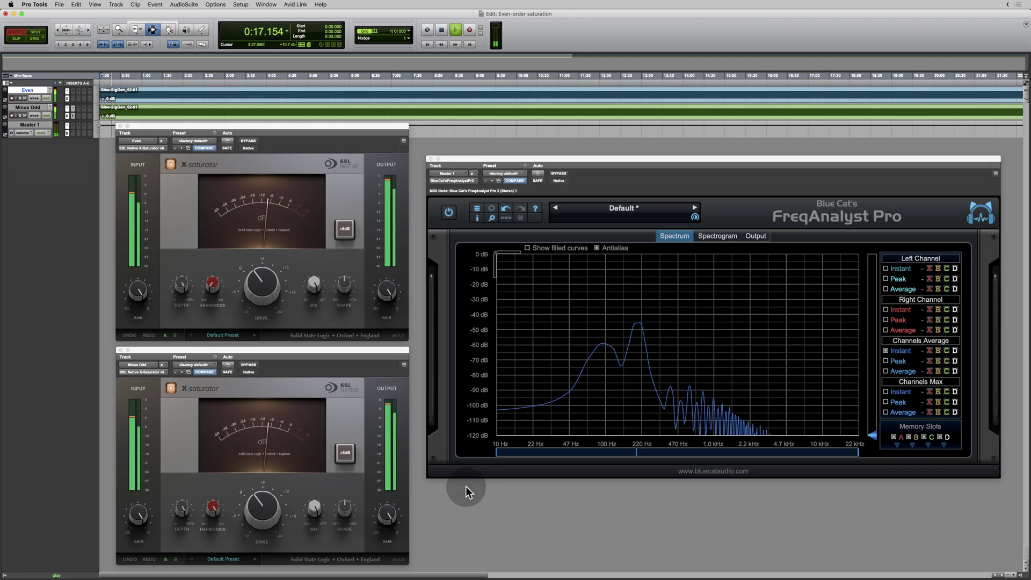
mouse_move(732, 398)
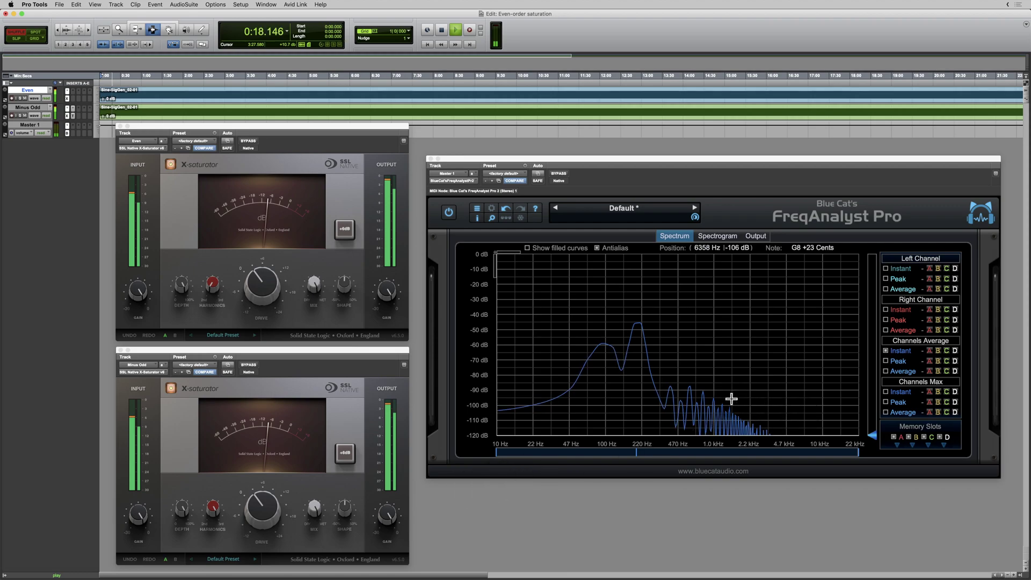
left_click(605, 344)
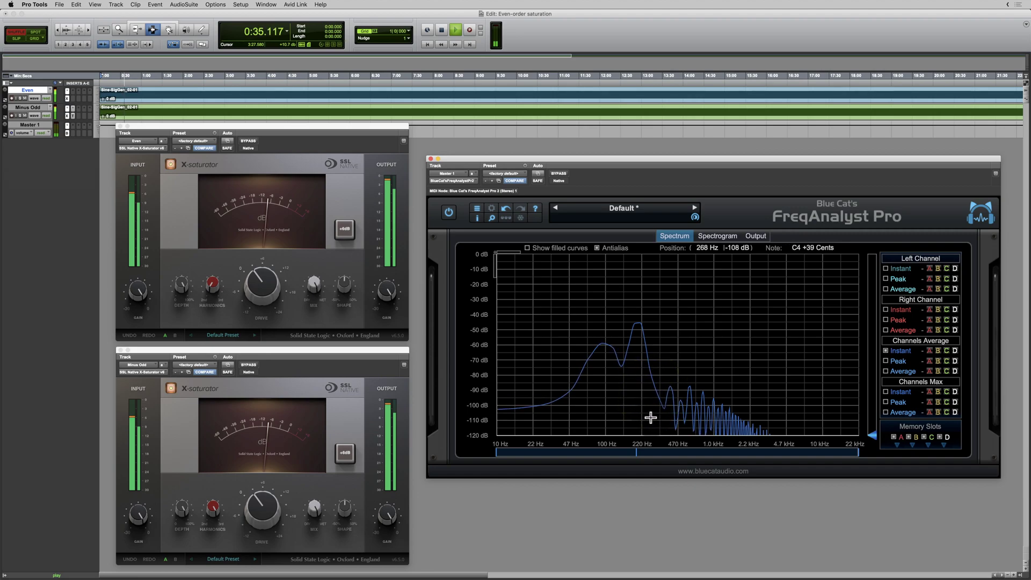
left_click(669, 386)
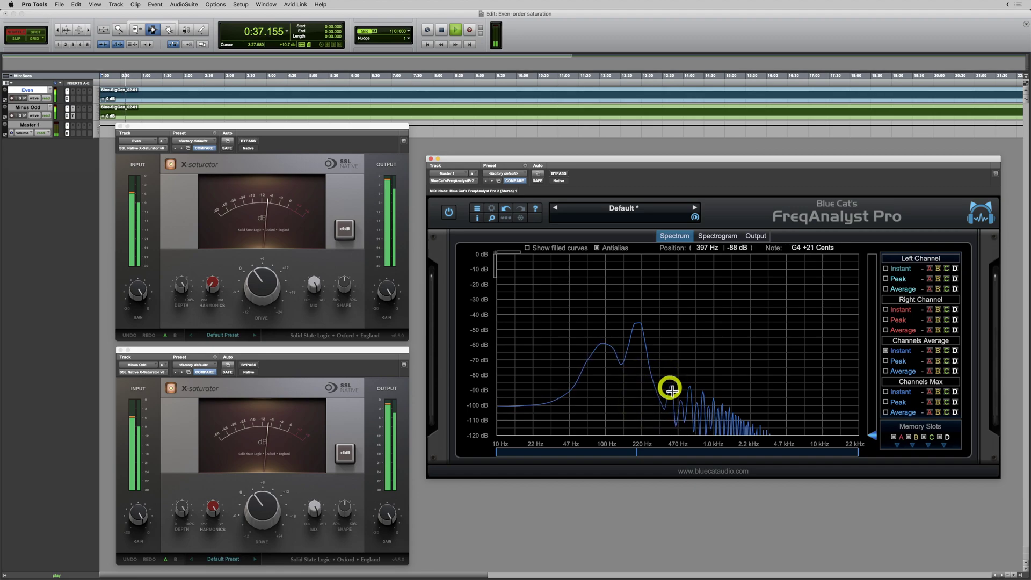
left_click(682, 402)
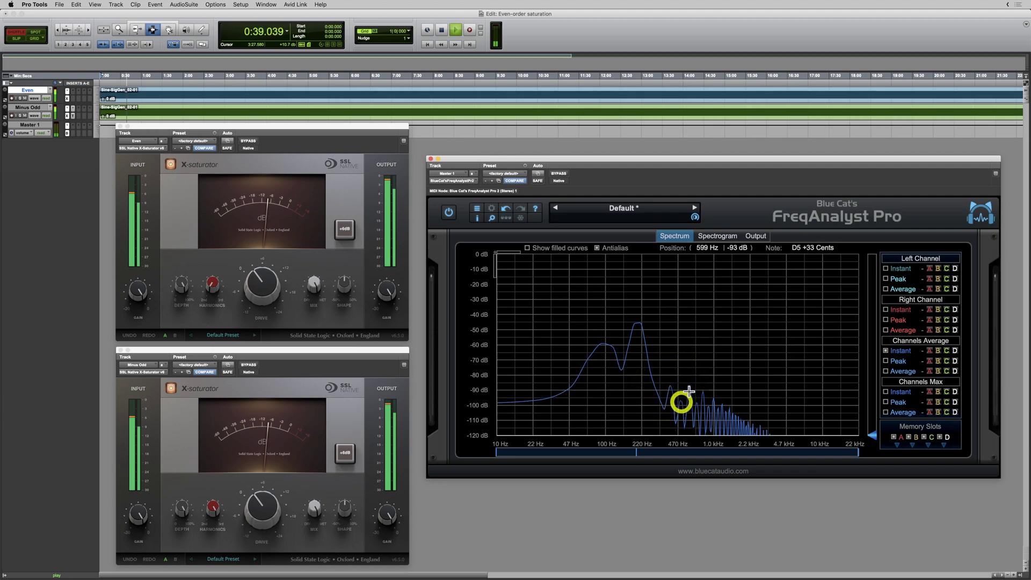
left_click(690, 387)
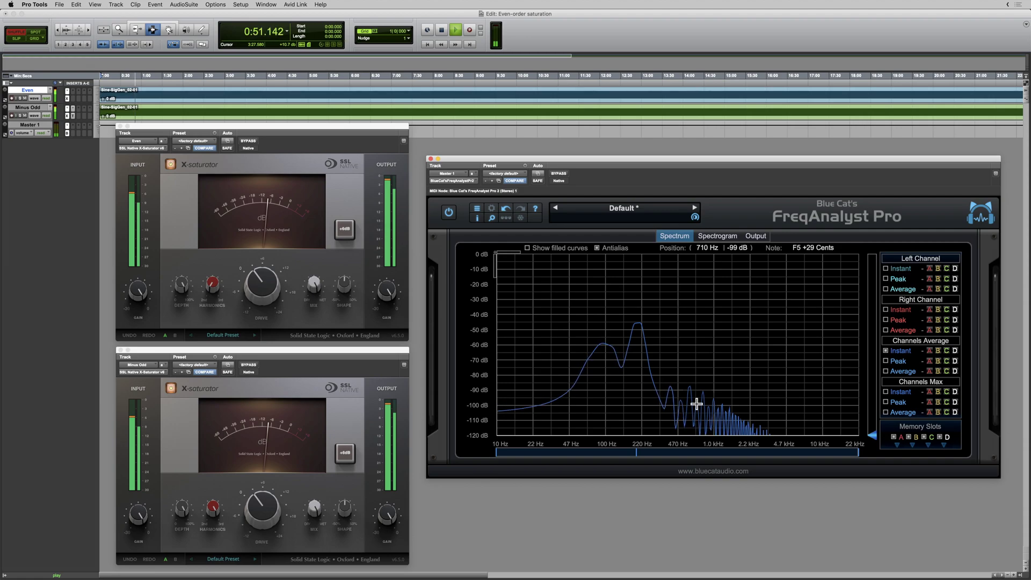
Step: Show the Mix window, check the Minus Odd fader and inspect the remaining peaks in the spectrum before stopping playback
key("super+equal")
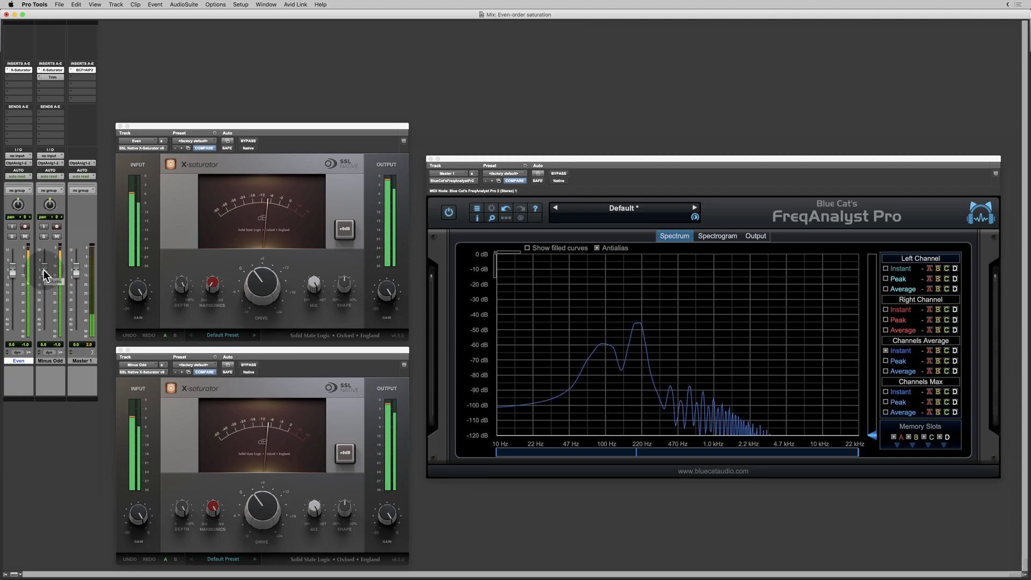
left_click_drag(45, 275, 40, 270)
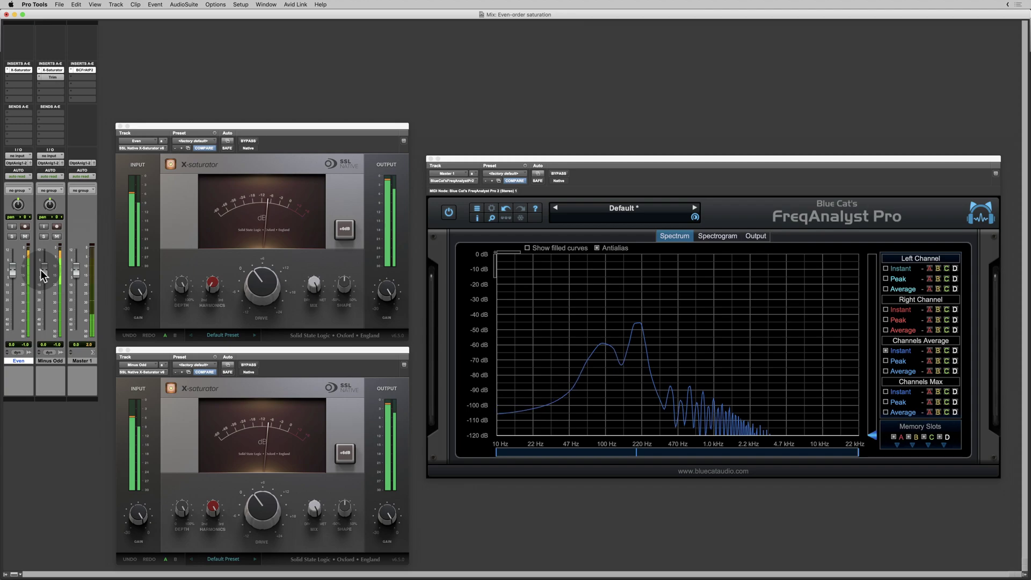
left_click(41, 270)
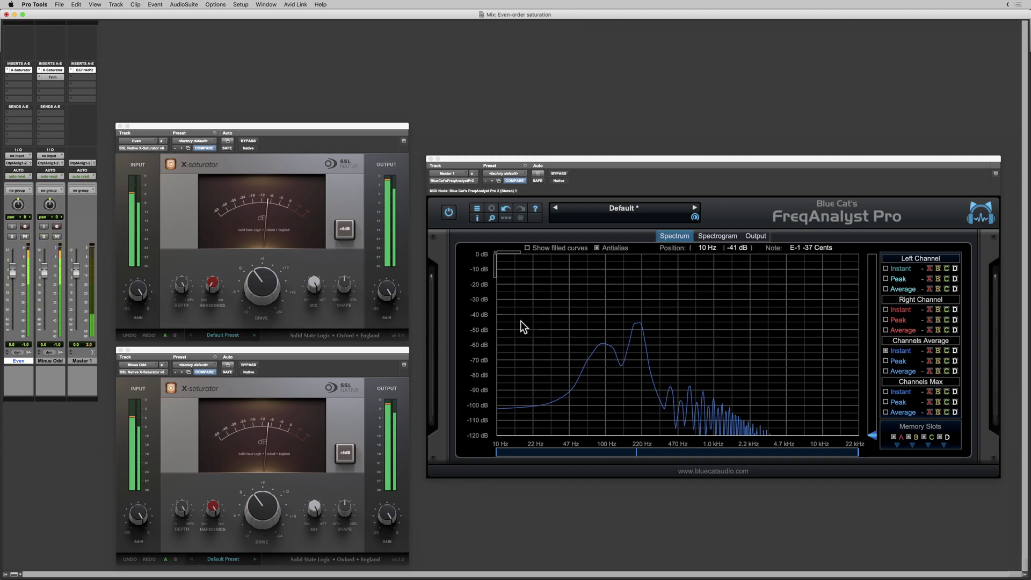
left_click(598, 342)
left_click(602, 342)
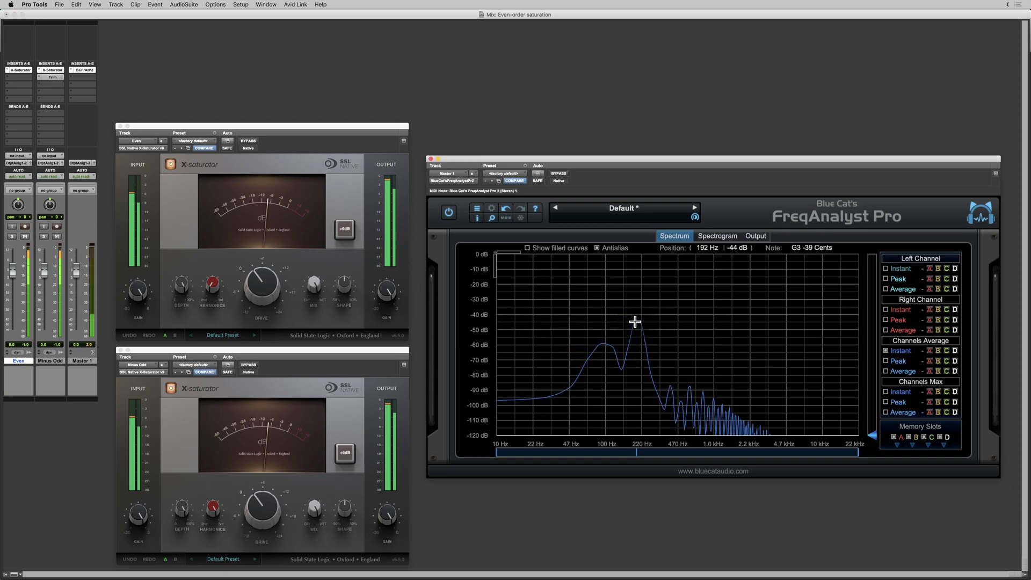
left_click(655, 388)
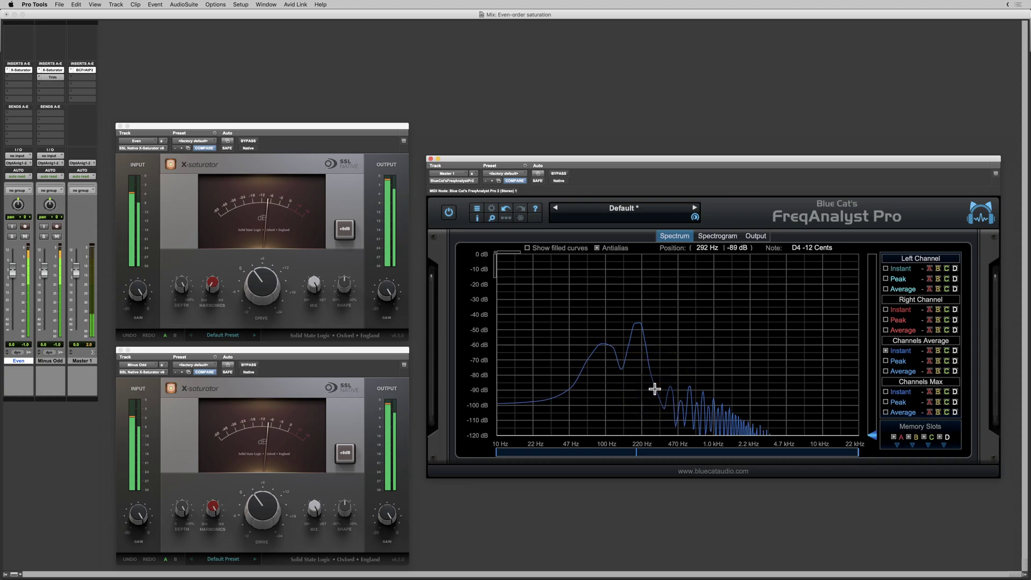
left_click(670, 387)
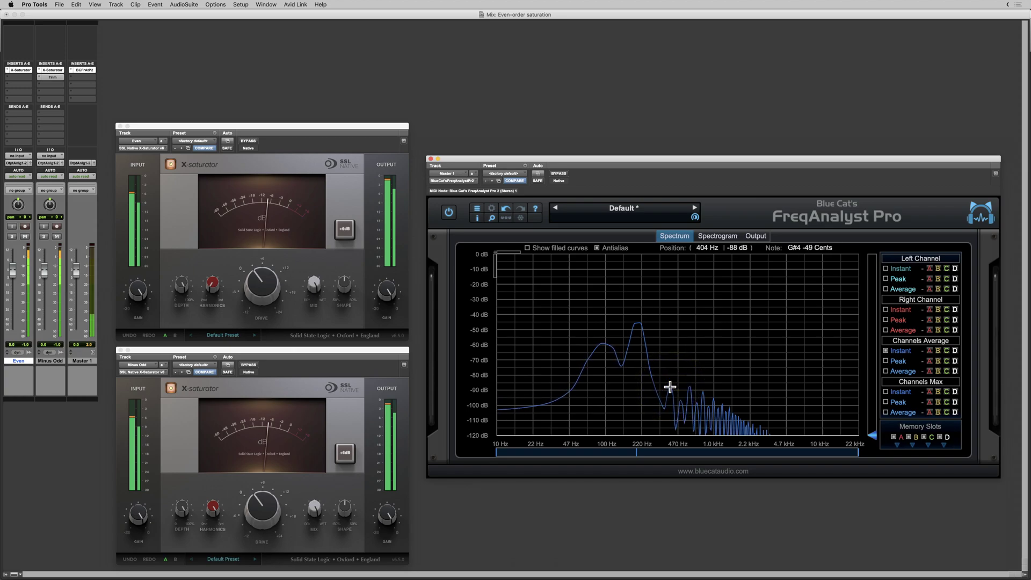
left_click(696, 401)
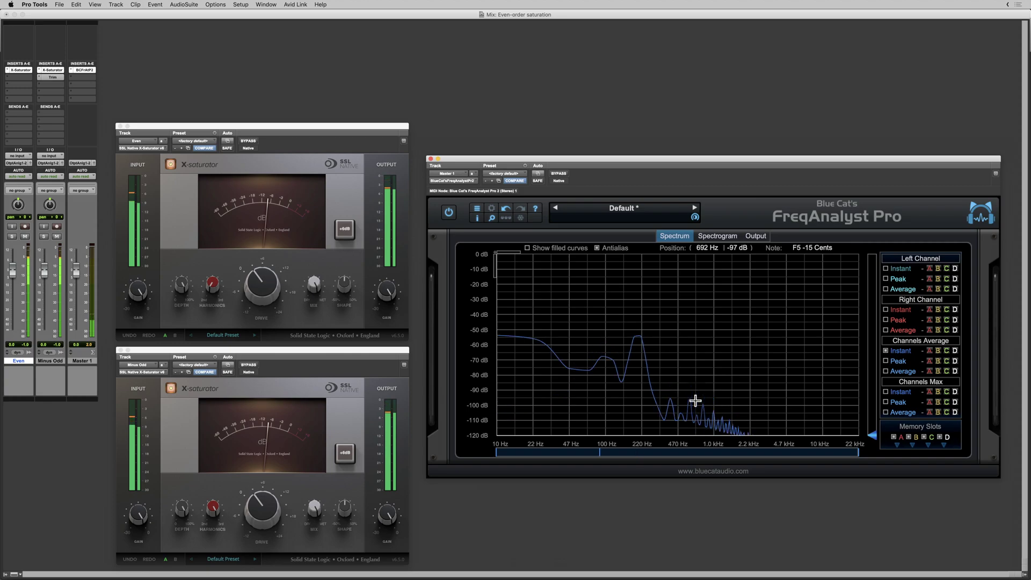
key("space")
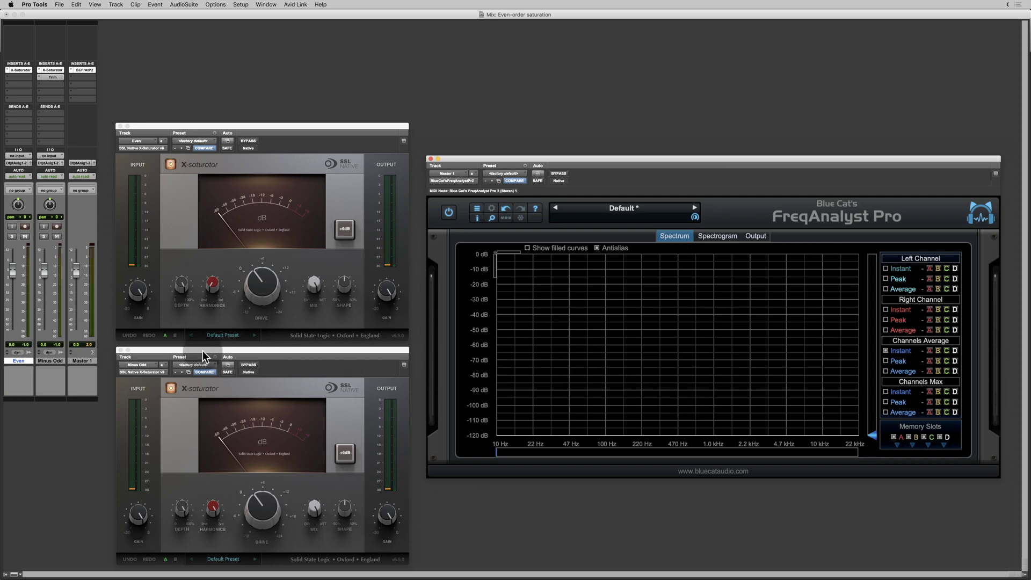
Step: Duplicate the Even track and move the duplicate between the Minus Odd and Master 1 tracks
left_click(20, 416)
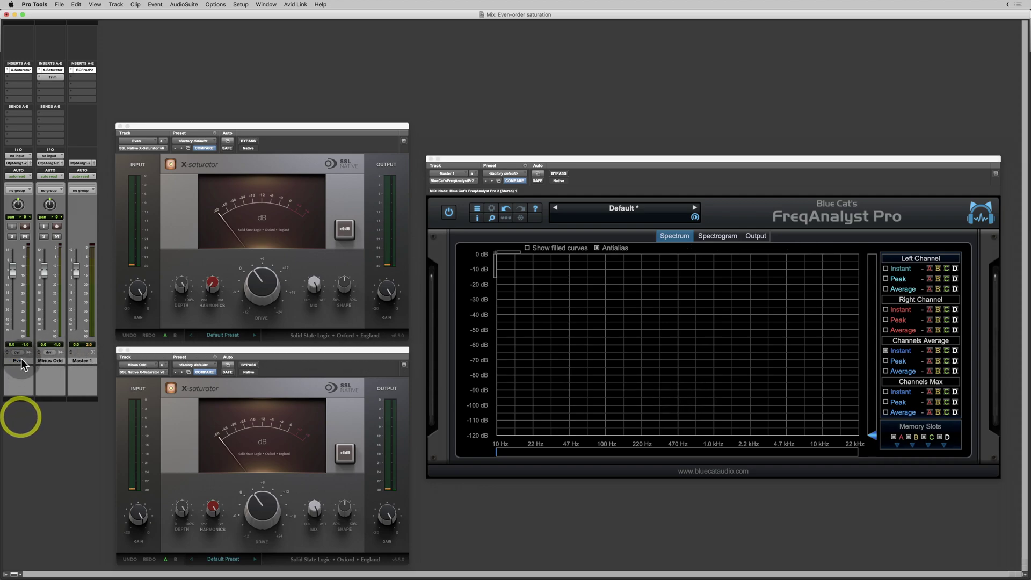
right_click(18, 361)
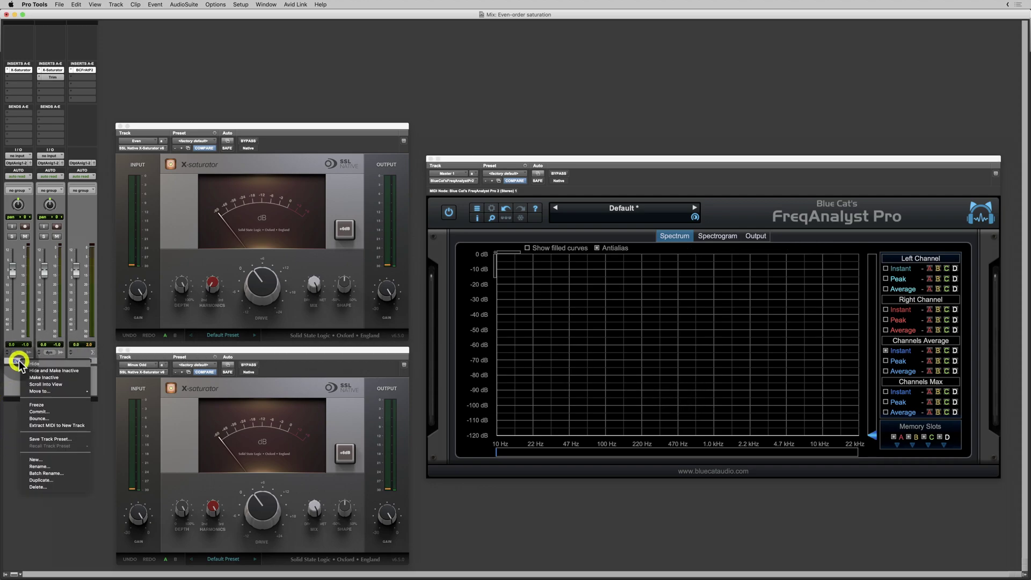
left_click(38, 480)
left_click(535, 281)
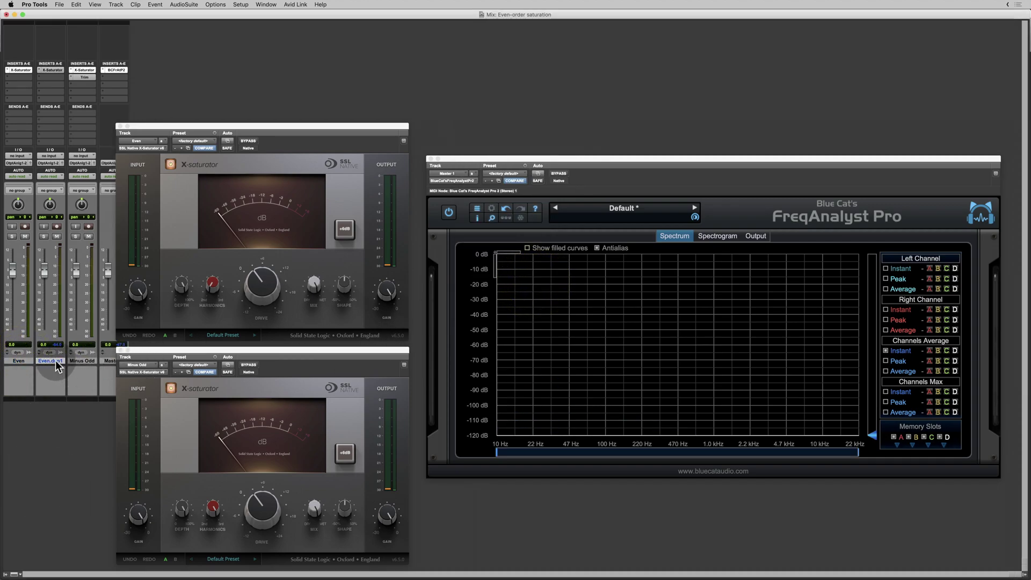
left_click_drag(76, 358, 90, 359)
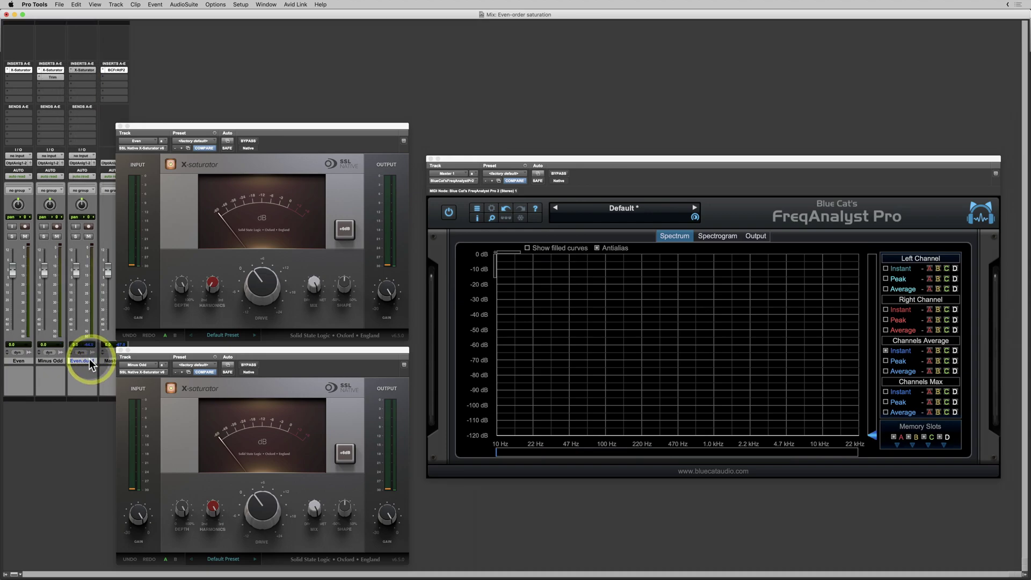
Step: Rename the duplicated Even track to Sine and remove its X-Saturator insert
double_click(84, 360)
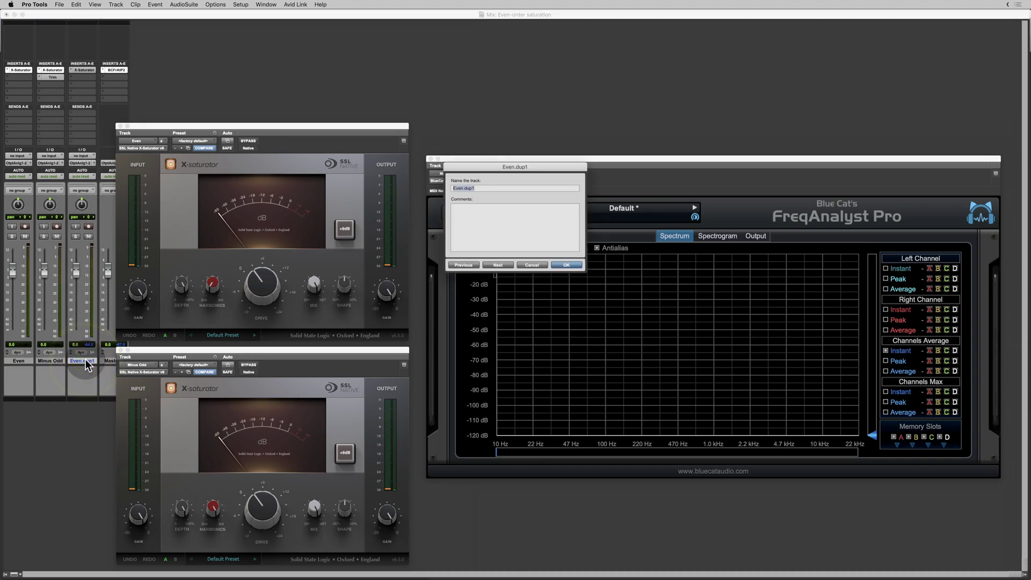
type("Sine")
key("Return")
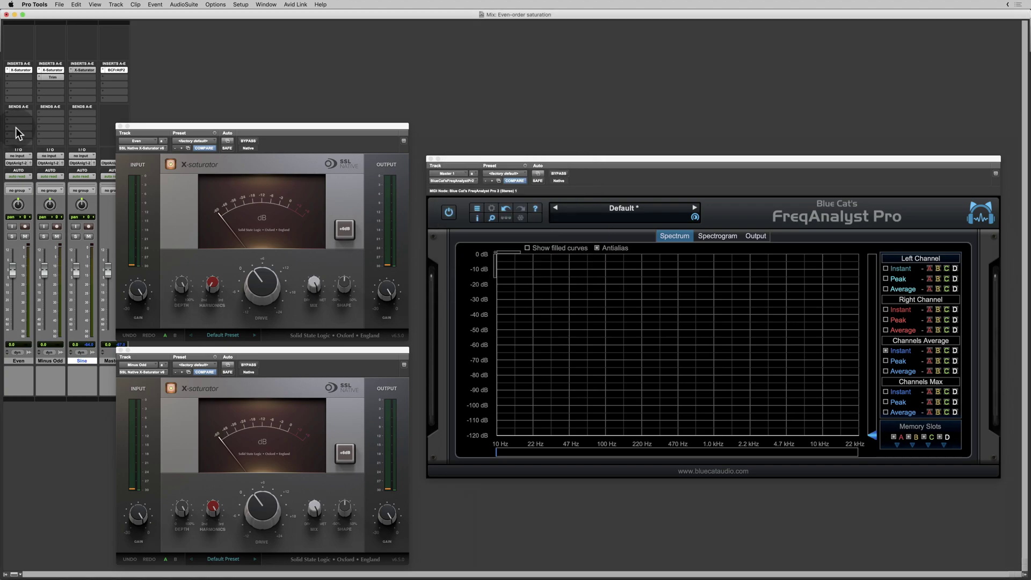
left_click(70, 75)
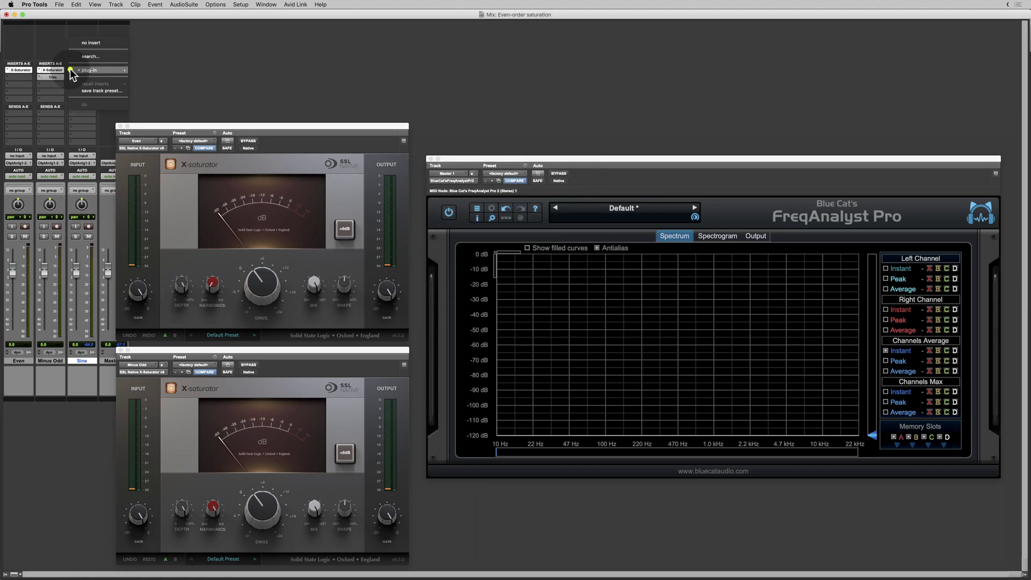
left_click(96, 48)
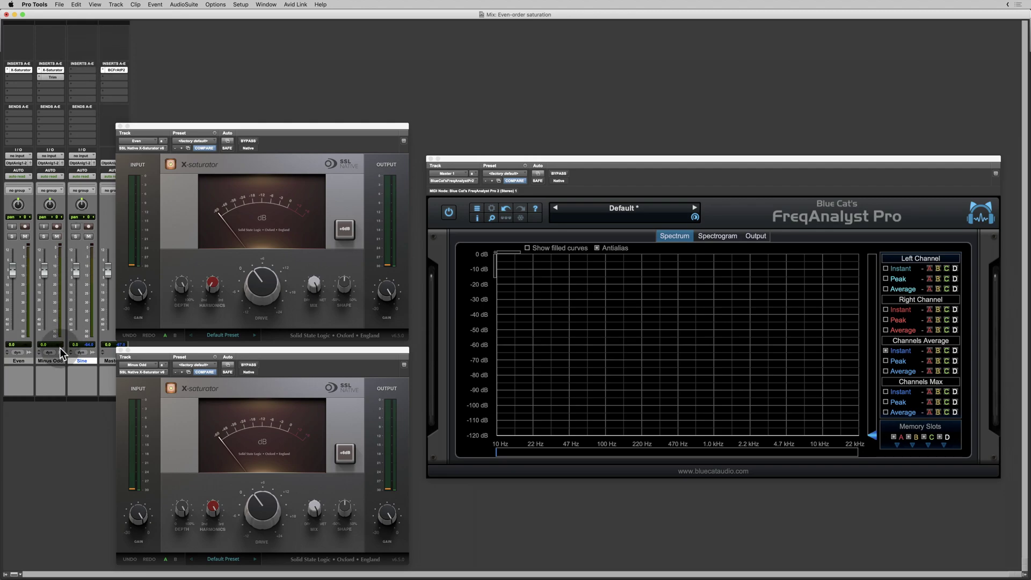
Step: Group the Even and Minus Odd tracks as a Mix/Edit group named Group 1 that follows globals
left_click(53, 359)
left_click(20, 362, "shift")
key("super+g")
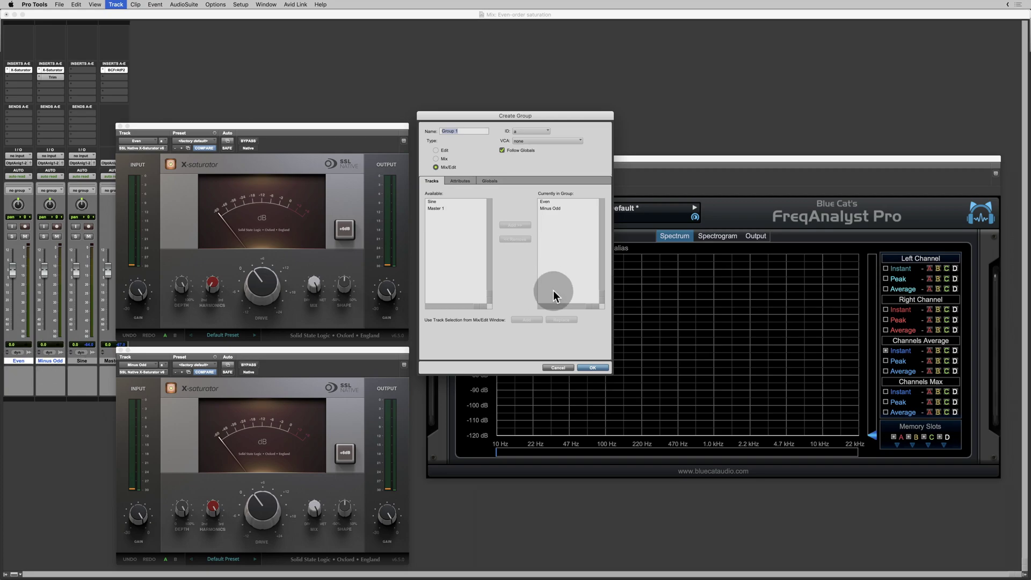
left_click(591, 367)
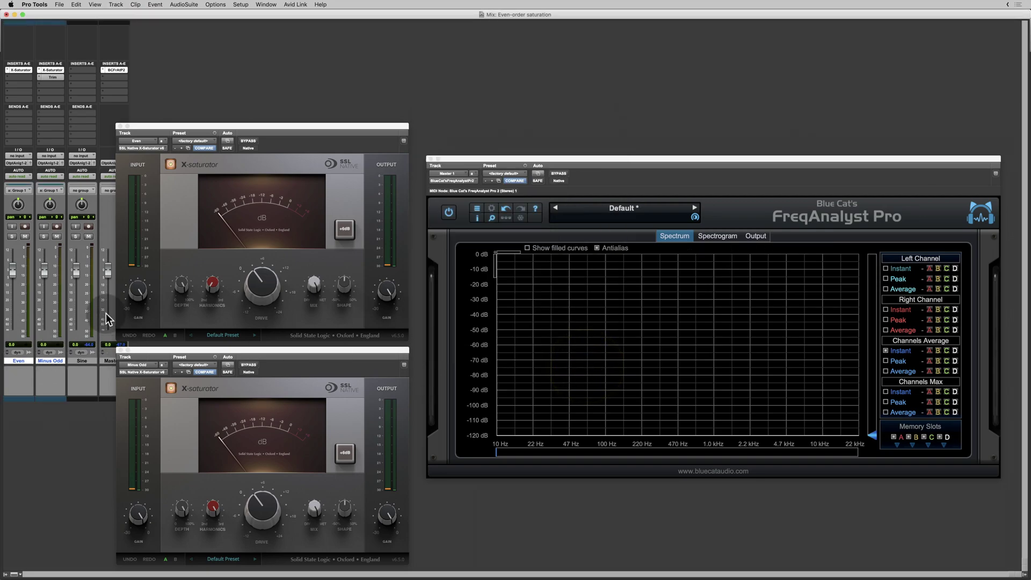
Step: Start playback with the grouped Even and Minus Odd faders fully down, and raise them to +5.5 dB to blend with the Sine track
left_click_drag(43, 272, 58, 345)
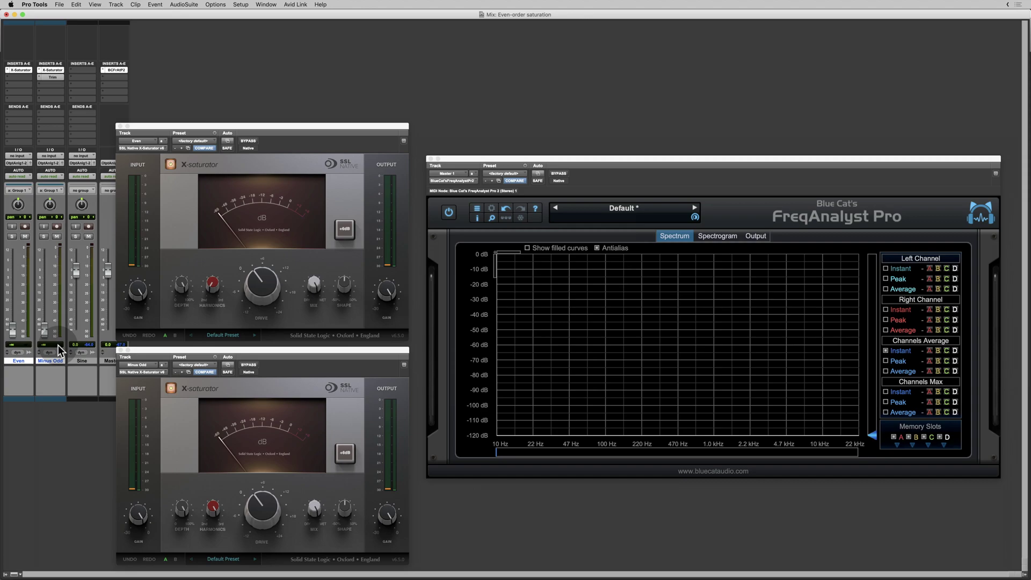
key("space")
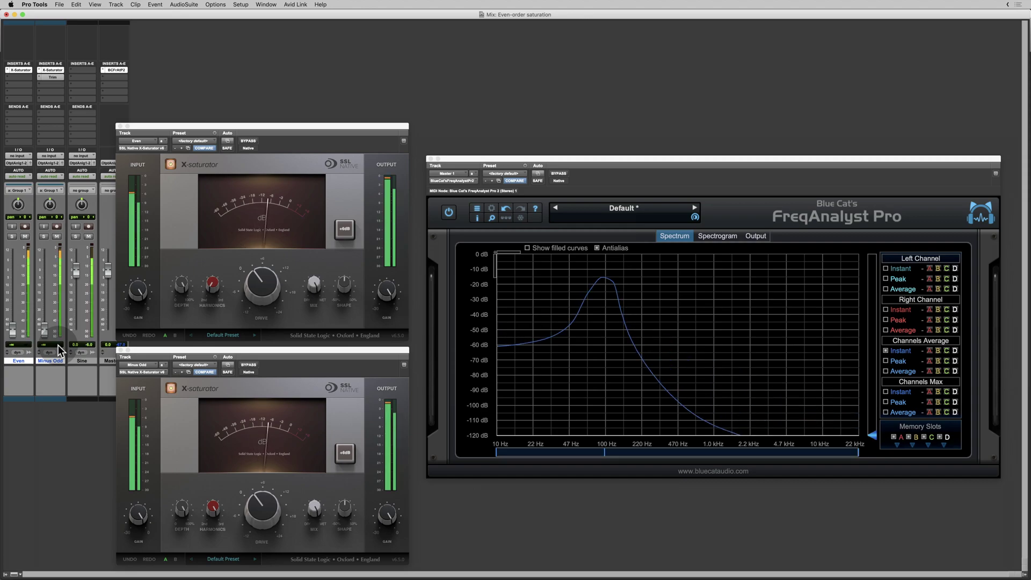
left_click(604, 277)
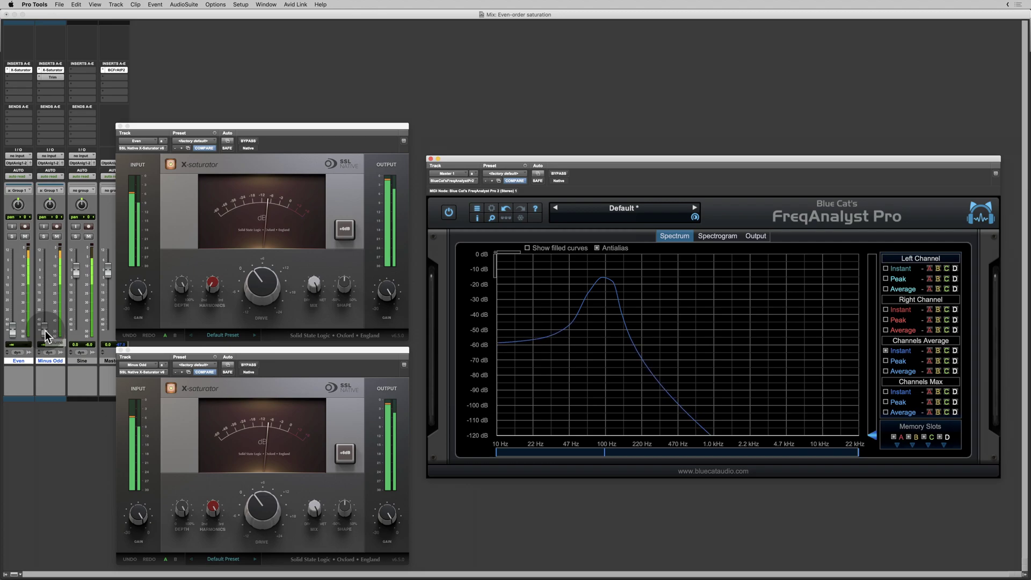
left_click_drag(46, 335, 41, 262)
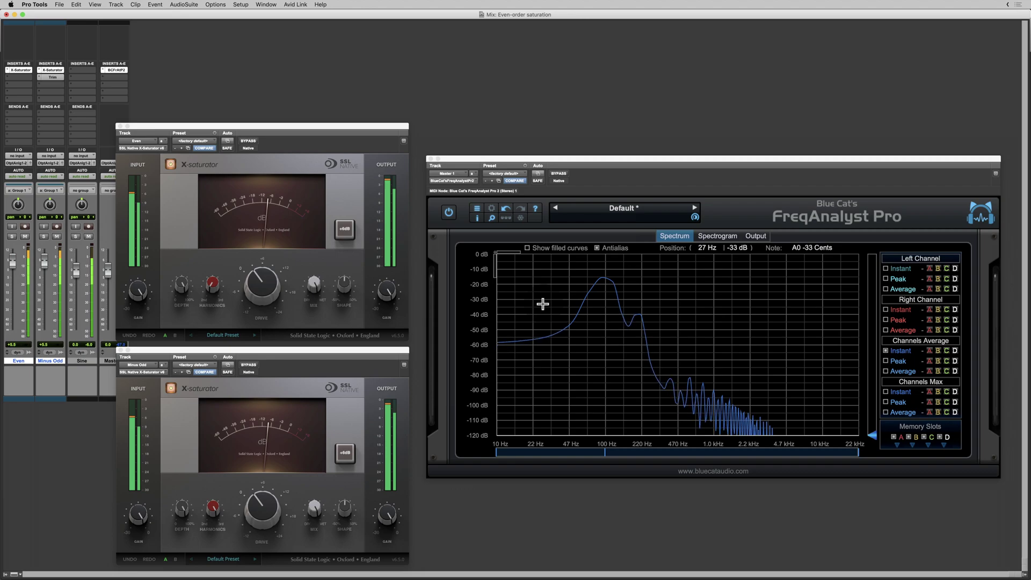
Step: Examine the fundamental and the added harmonics of the blended signal in the FreqAnalyst Pro spectrum, and stop playback
left_click(605, 278)
left_click(634, 314)
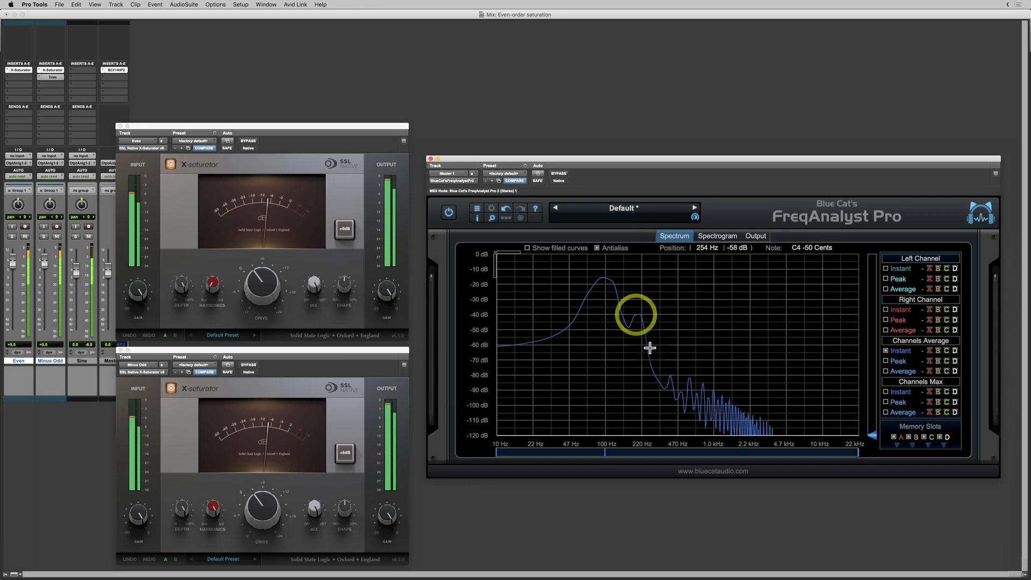
left_click(653, 376)
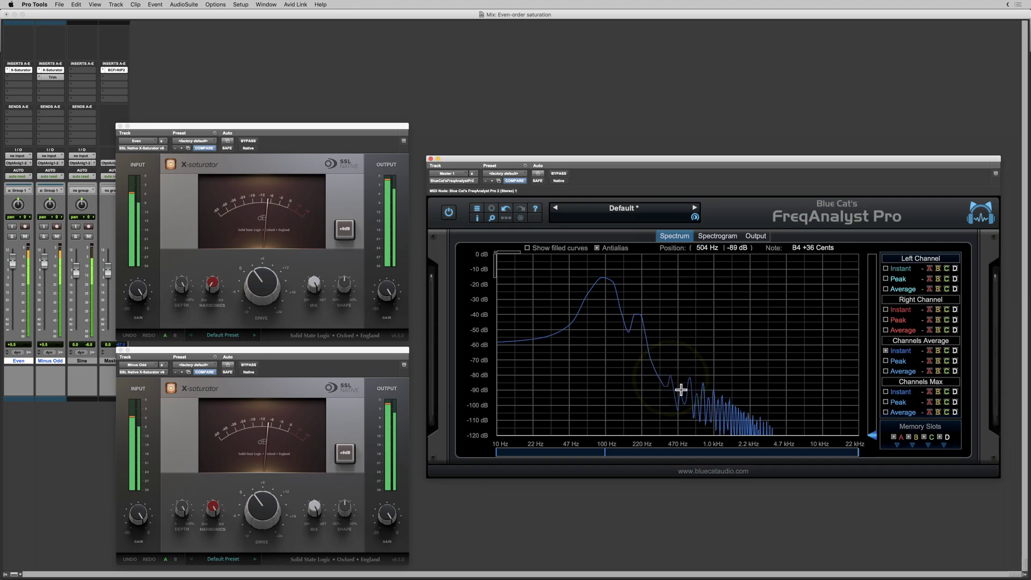
left_click(682, 389)
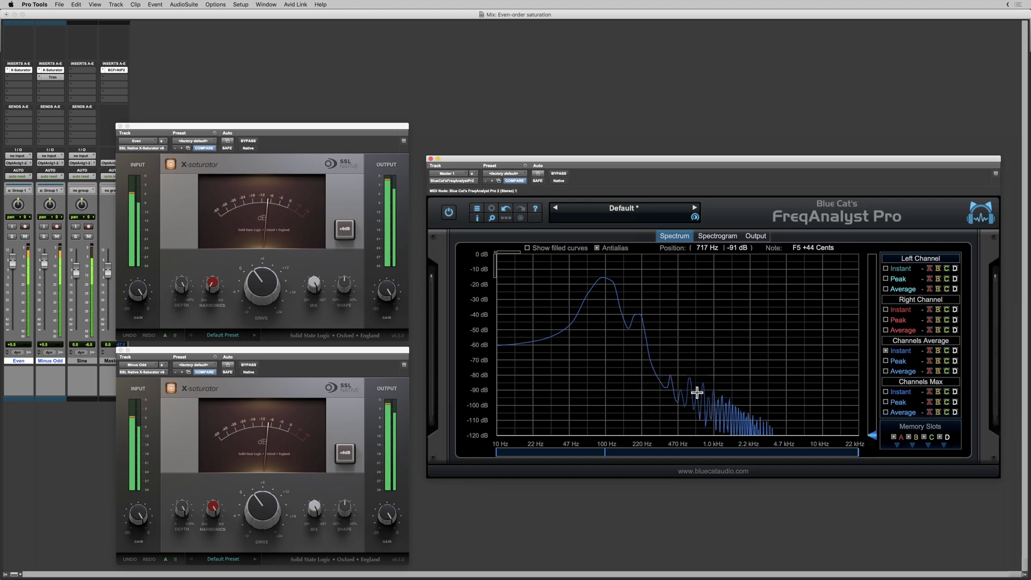
left_click(697, 393)
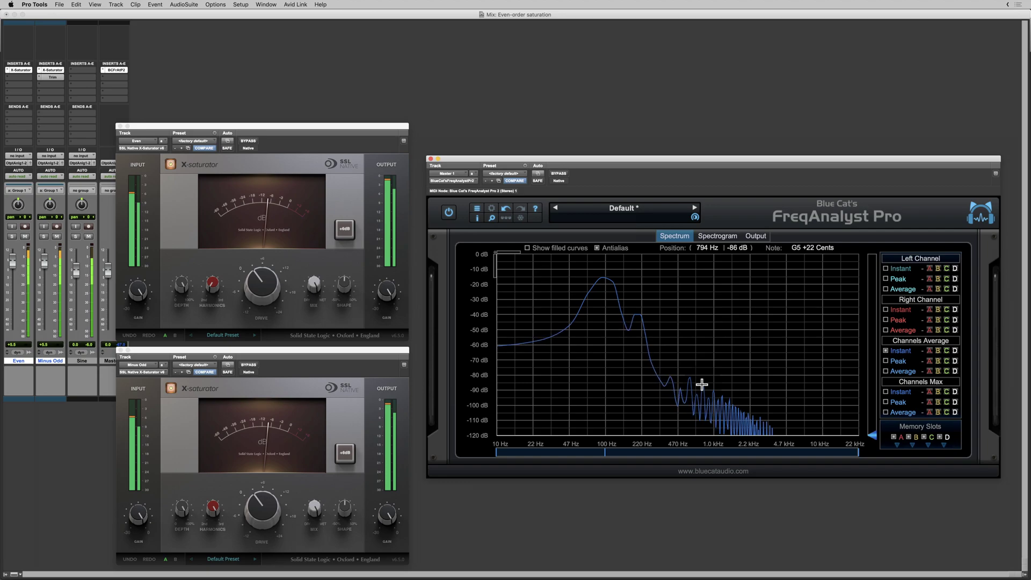
left_click(76, 236)
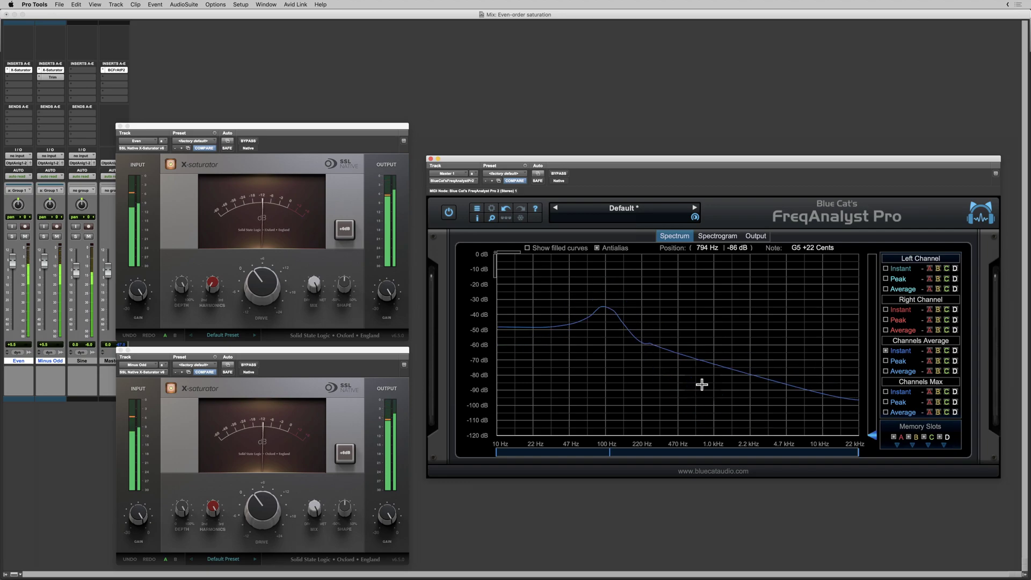